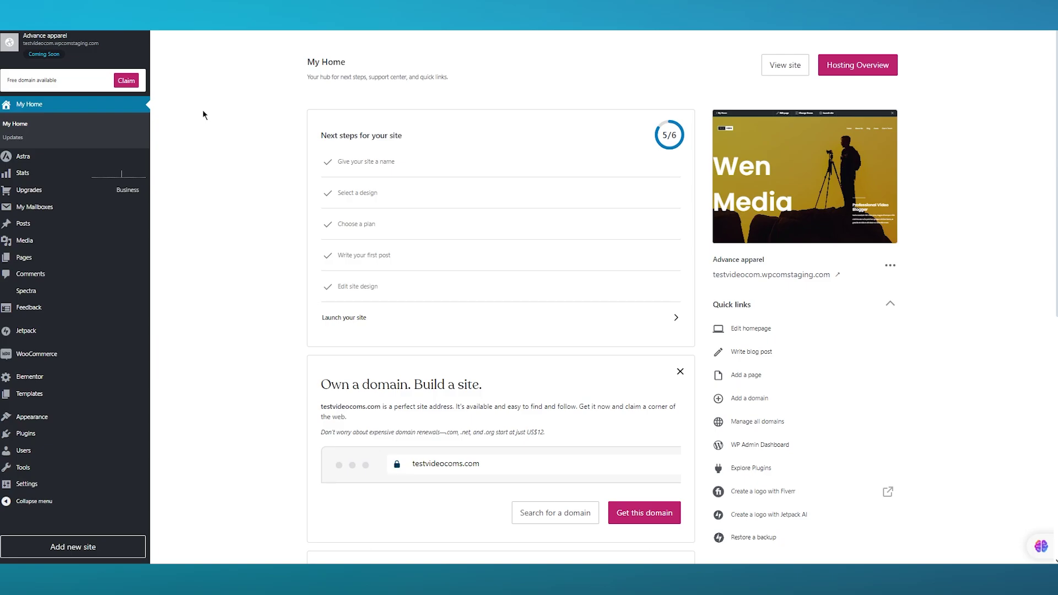
Step: Search the plugins marketplace for "elementor" and open the details of the Elementor Website Builder plugin
left_click(47, 435)
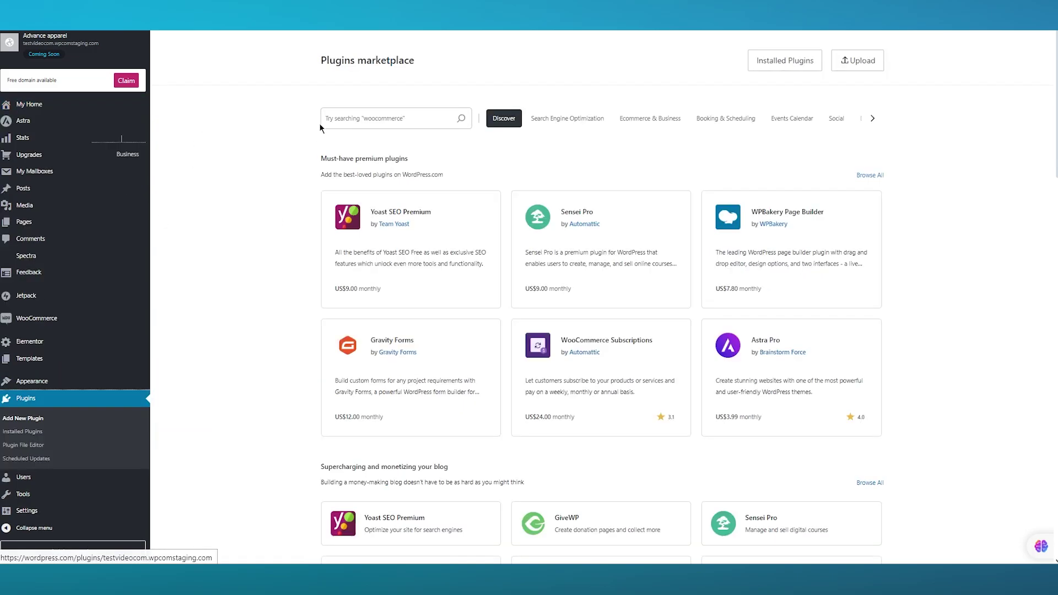
type("ele")
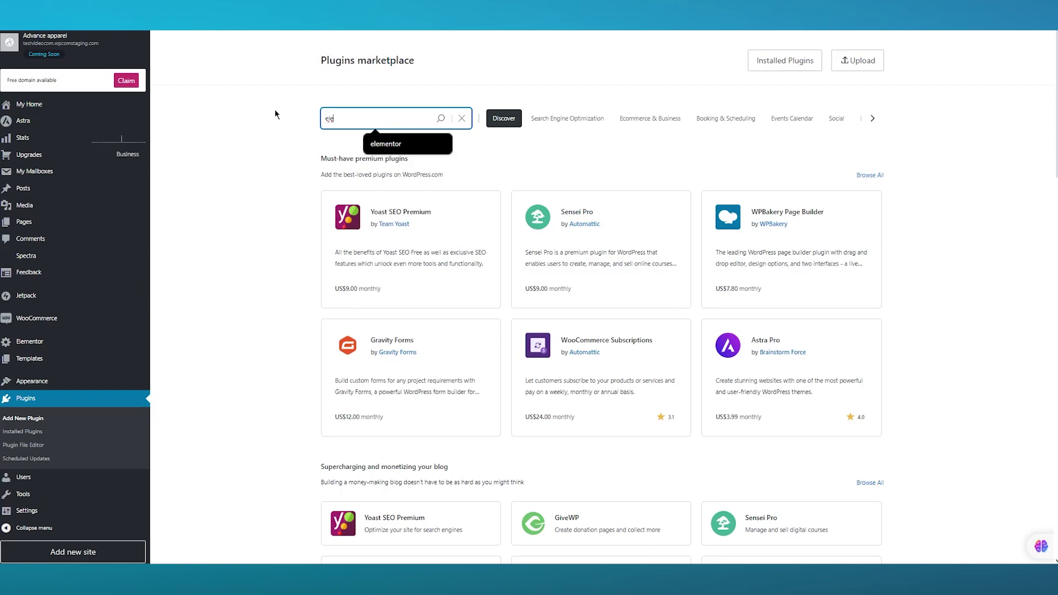
key("Down")
key("Return")
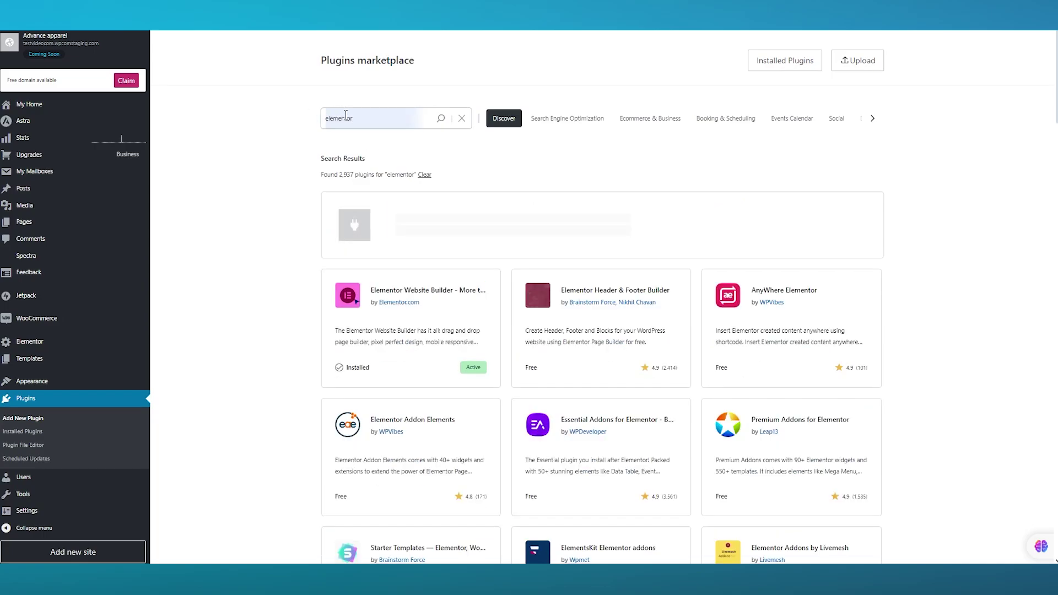
scroll(252, 236, "down", 1)
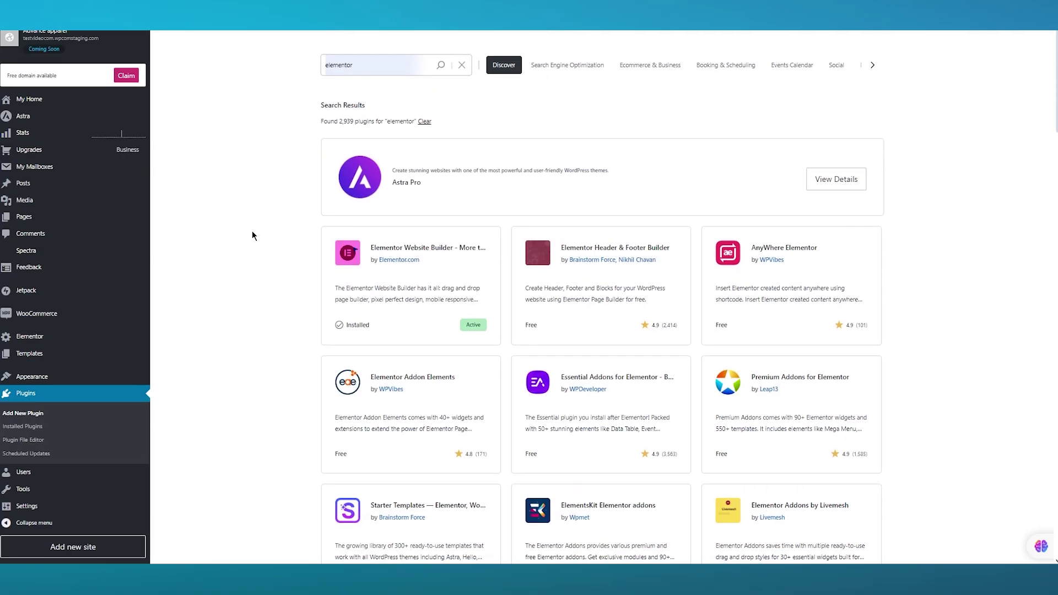
left_click(459, 256)
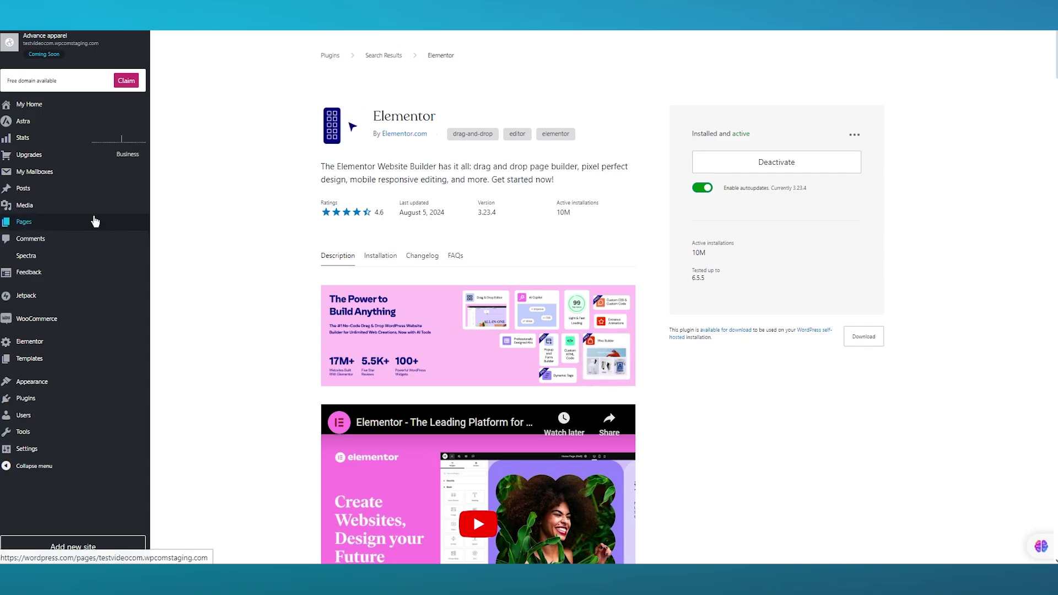
Step: Add a new page to the site and dismiss the layout picker to start with an empty page
mouse_move(95, 220)
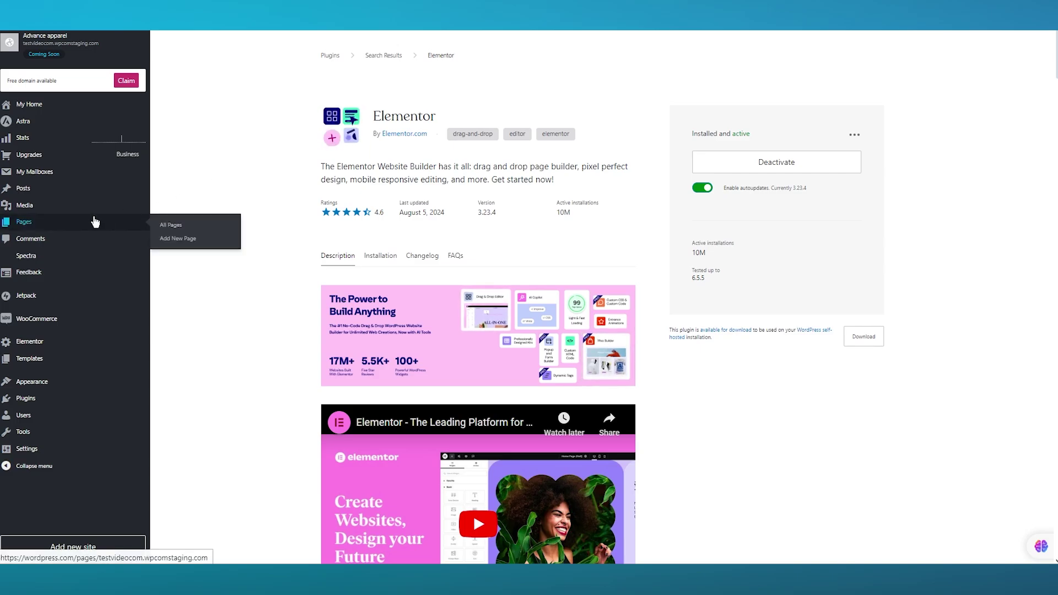
left_click(95, 221)
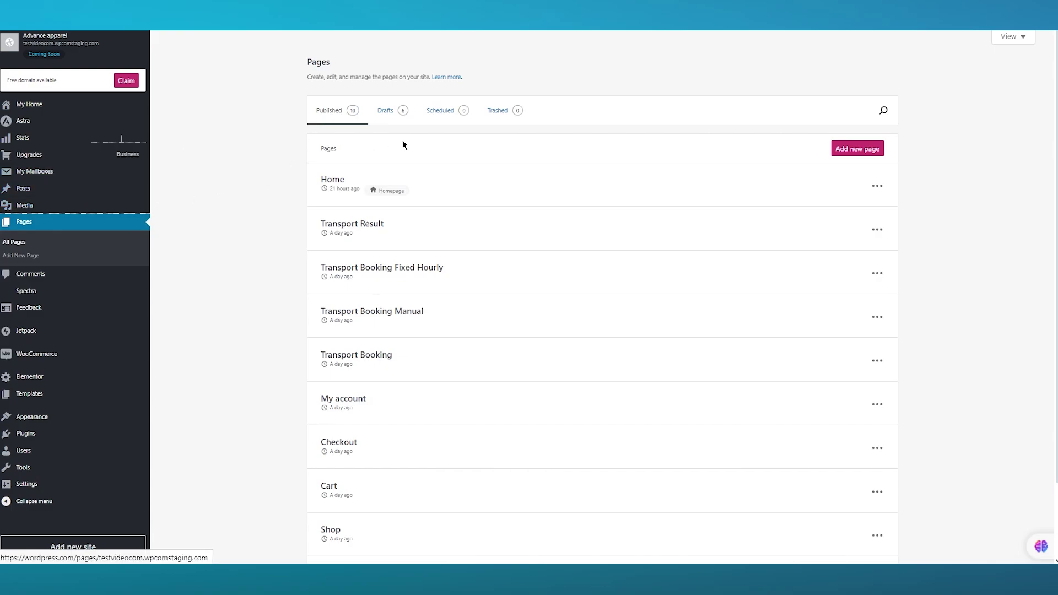
left_click(868, 153)
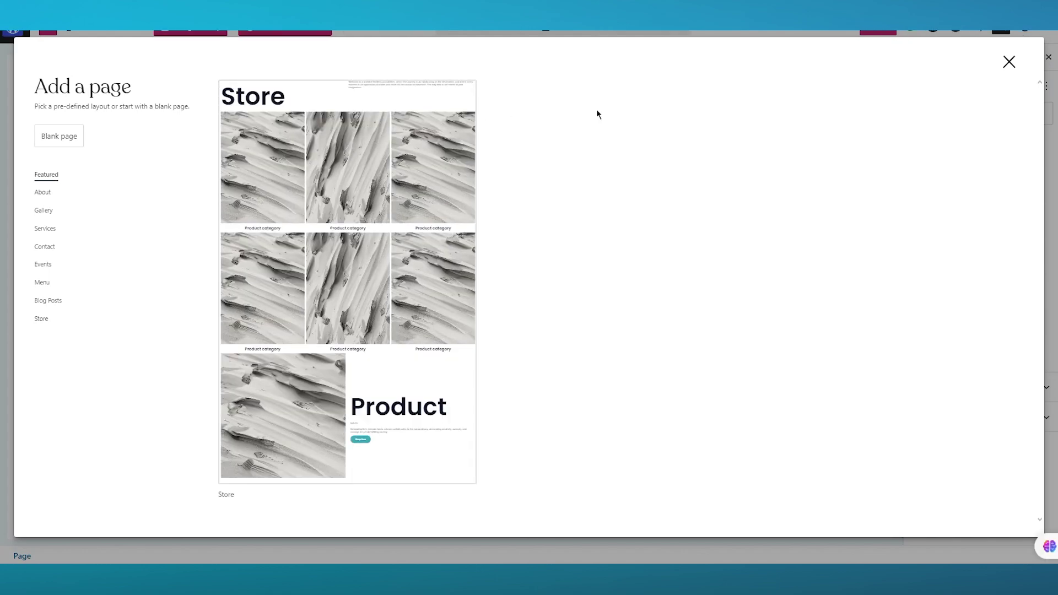
left_click(1012, 64)
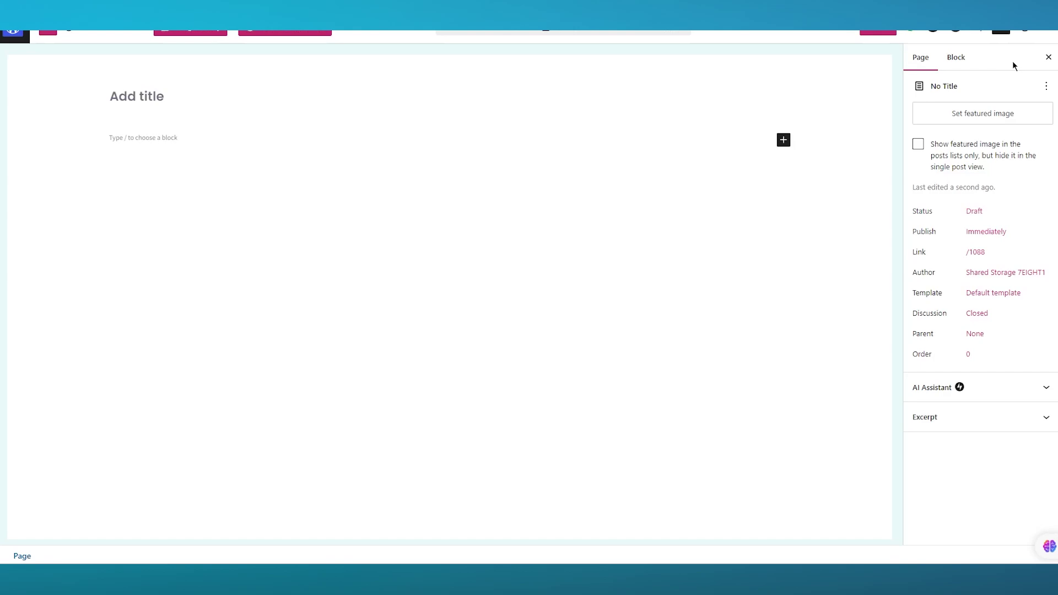
Step: Title the page "Top 10 Wonders of The World" and move on to an empty paragraph below it
left_click(158, 96)
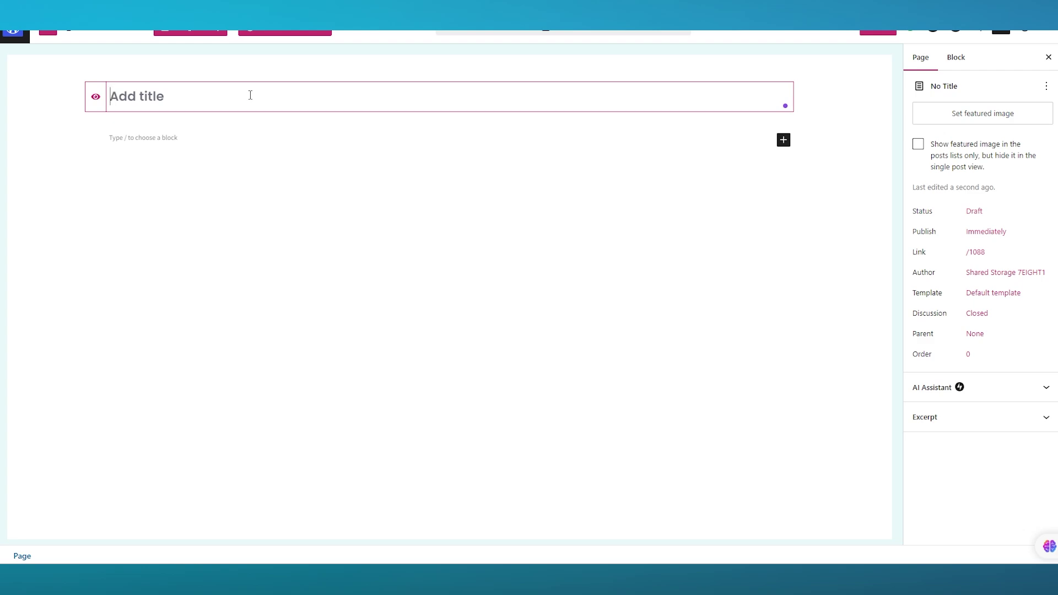
type("Top 10 ")
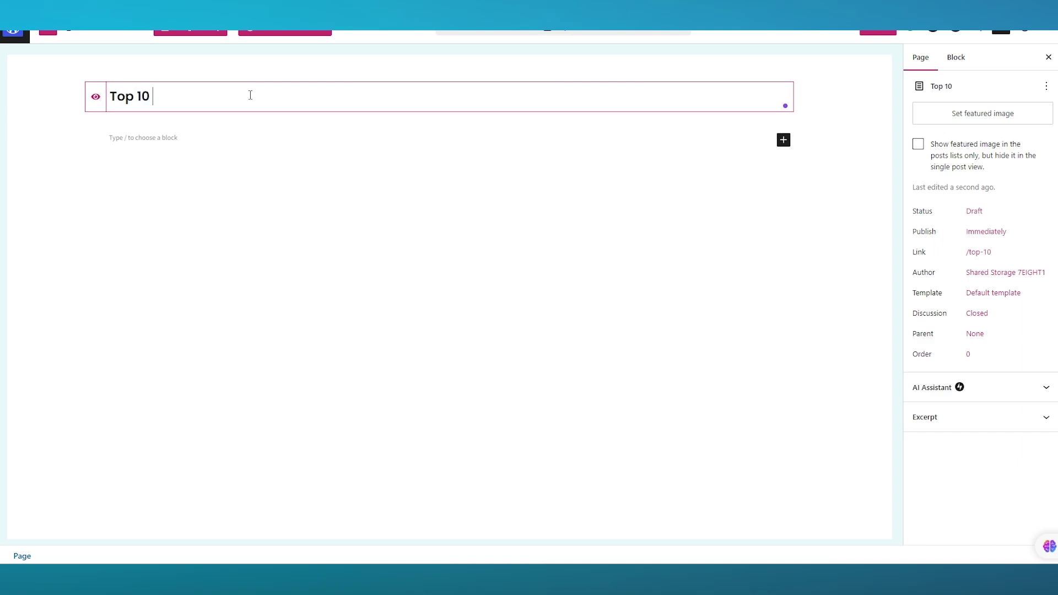
type("Wonders of ")
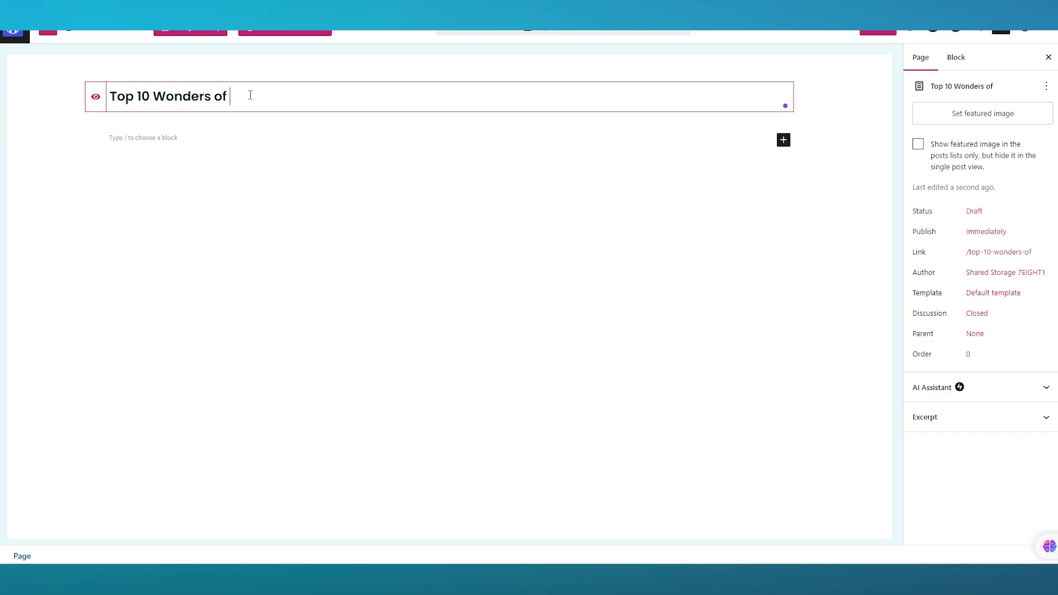
type("The World")
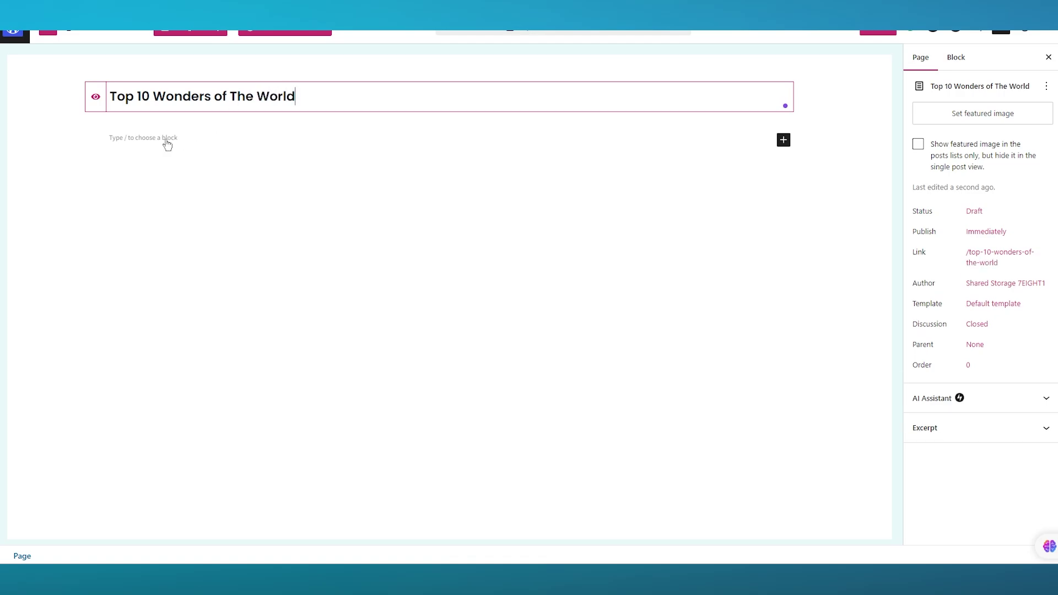
key("Return")
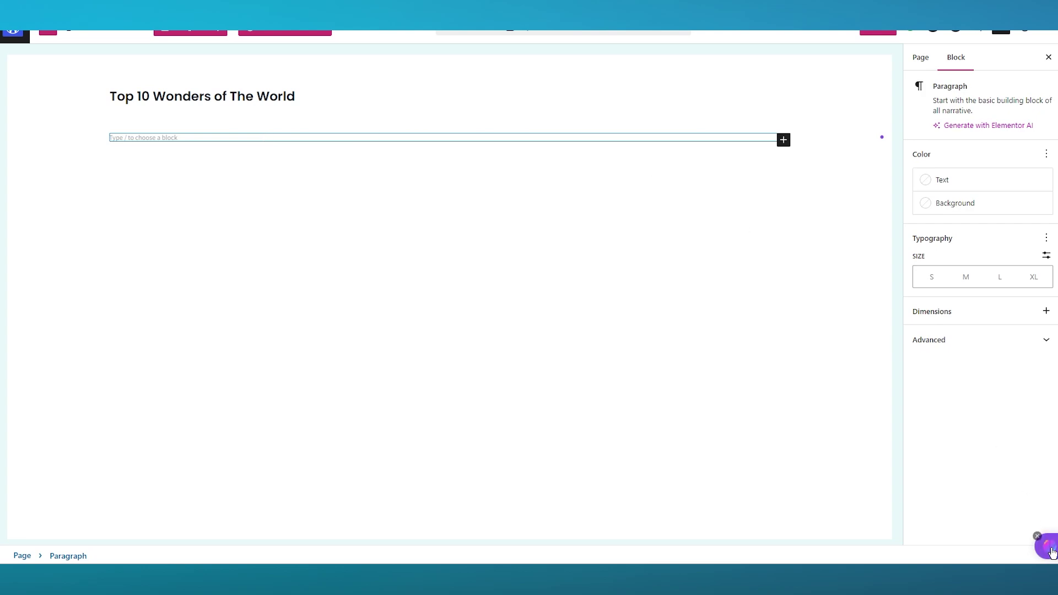
Step: Ask the inline AI assistant to "write me a description of the top 10 wonders of the world by giving each of them a heading"
left_click(882, 136)
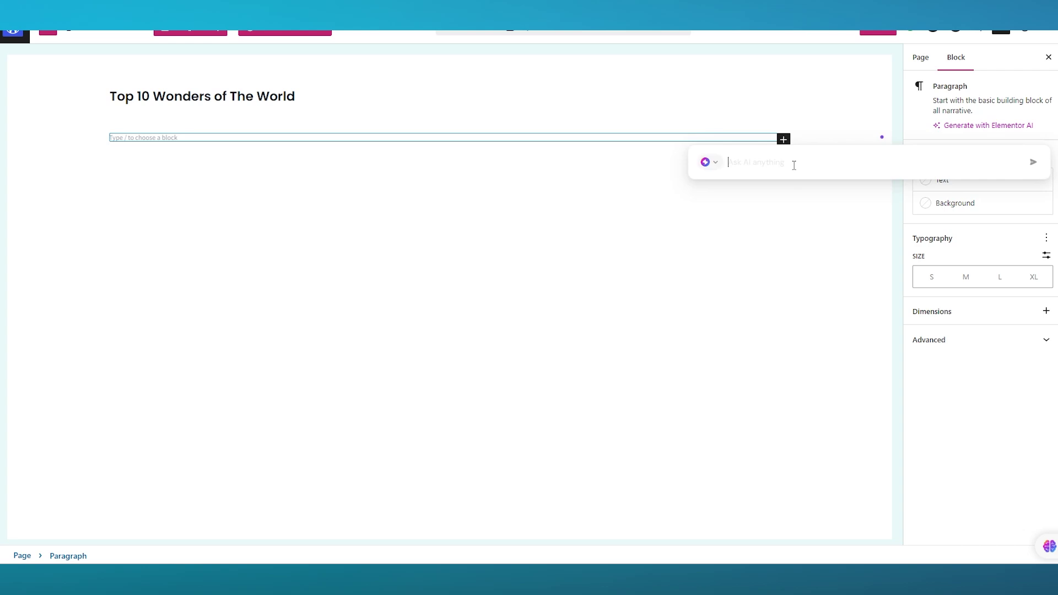
type("write me a description of the top 10 wonders of the wol")
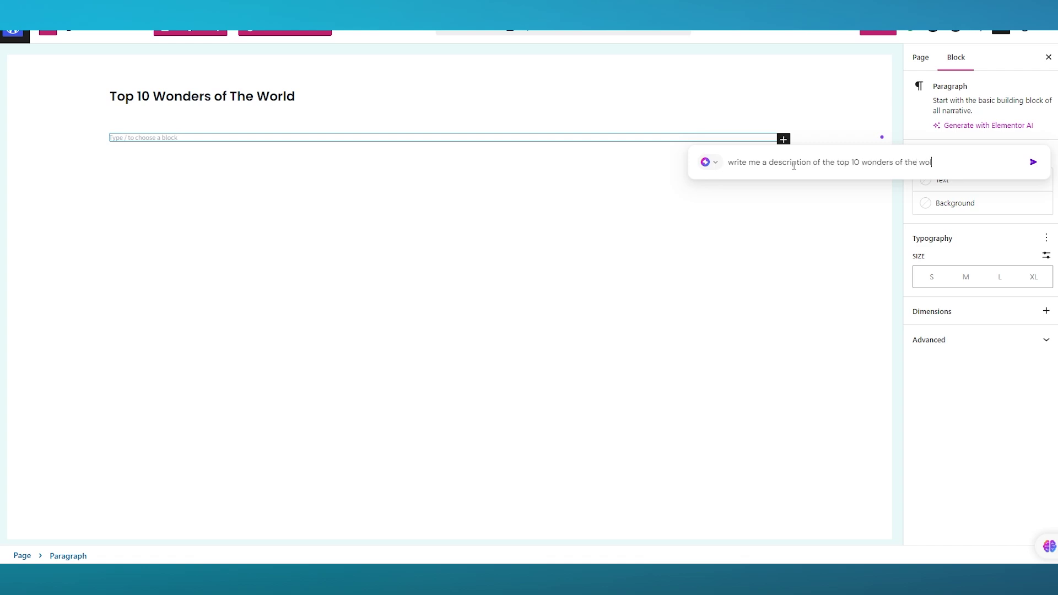
type("rld by giving each of them a heading")
key("Return")
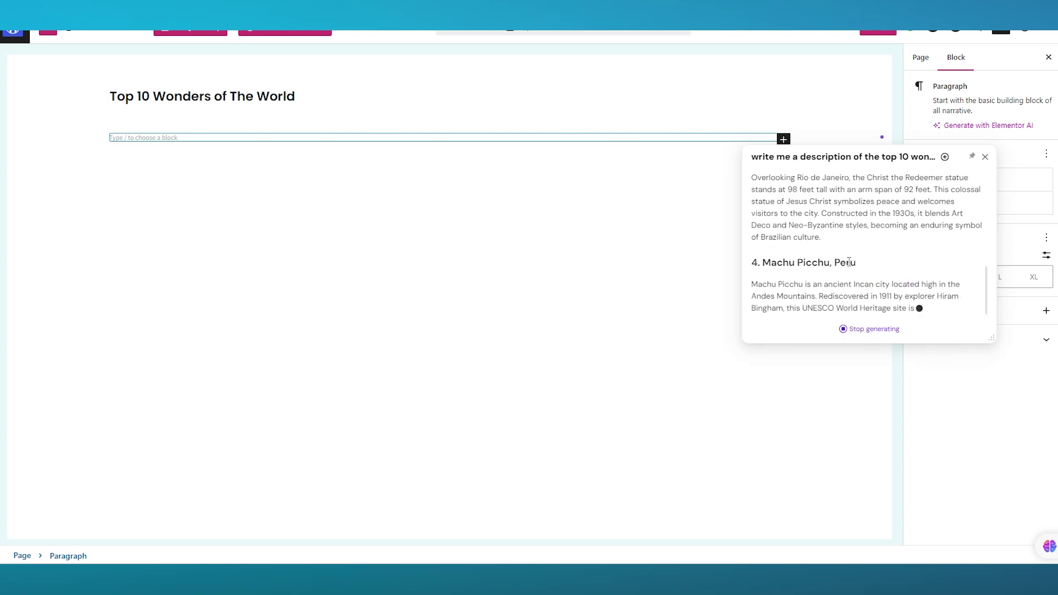
Step: Review the AI-generated wonders text, copy it, and paste it into the empty paragraph below the page title
scroll(849, 263, "up", 10)
scroll(816, 251, "down", 5)
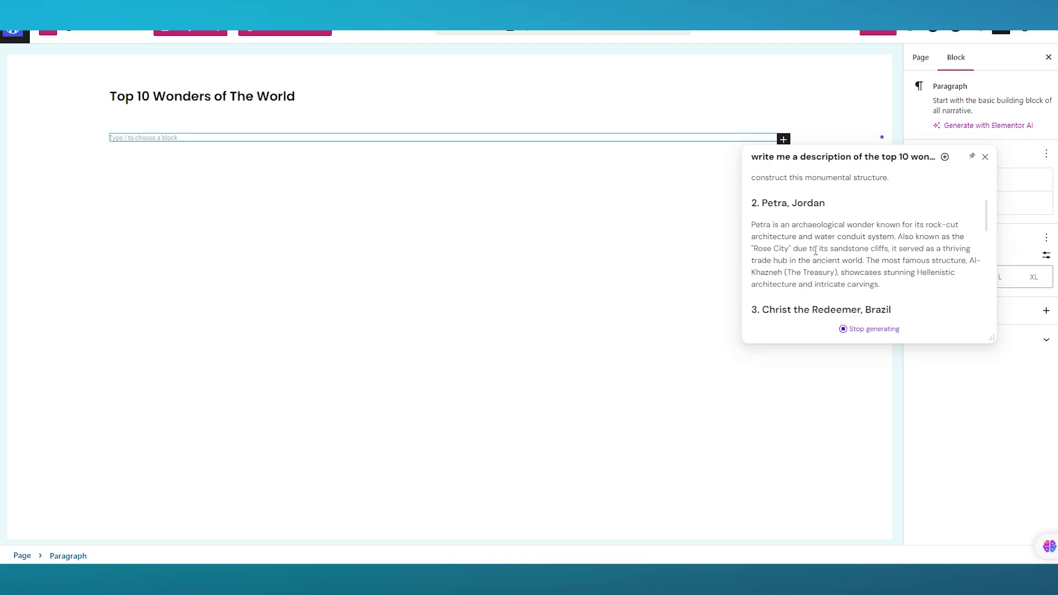
scroll(816, 251, "down", 4)
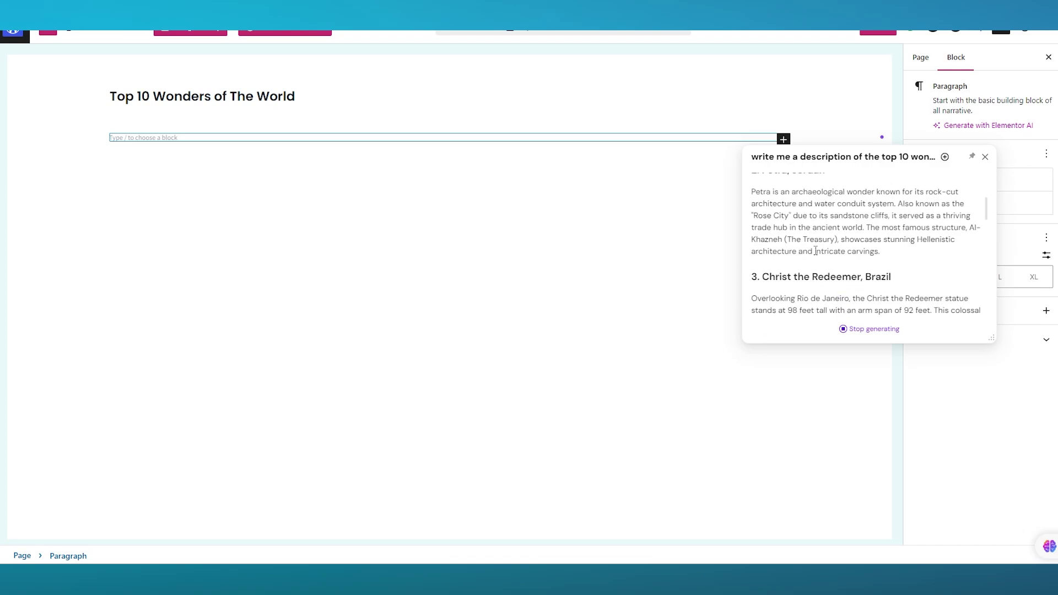
scroll(816, 251, "down", 2)
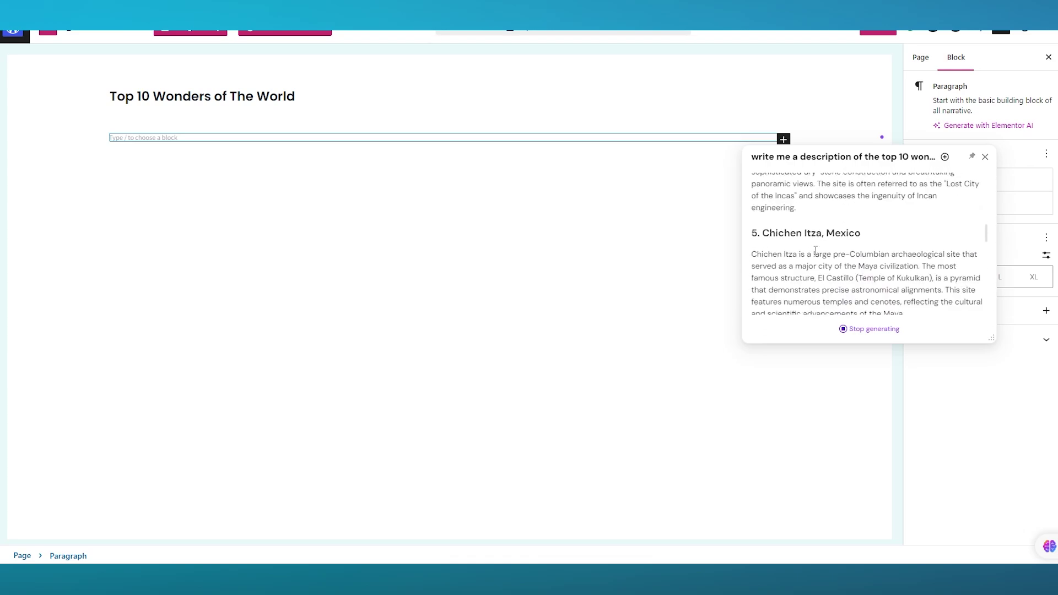
scroll(816, 251, "down", 15)
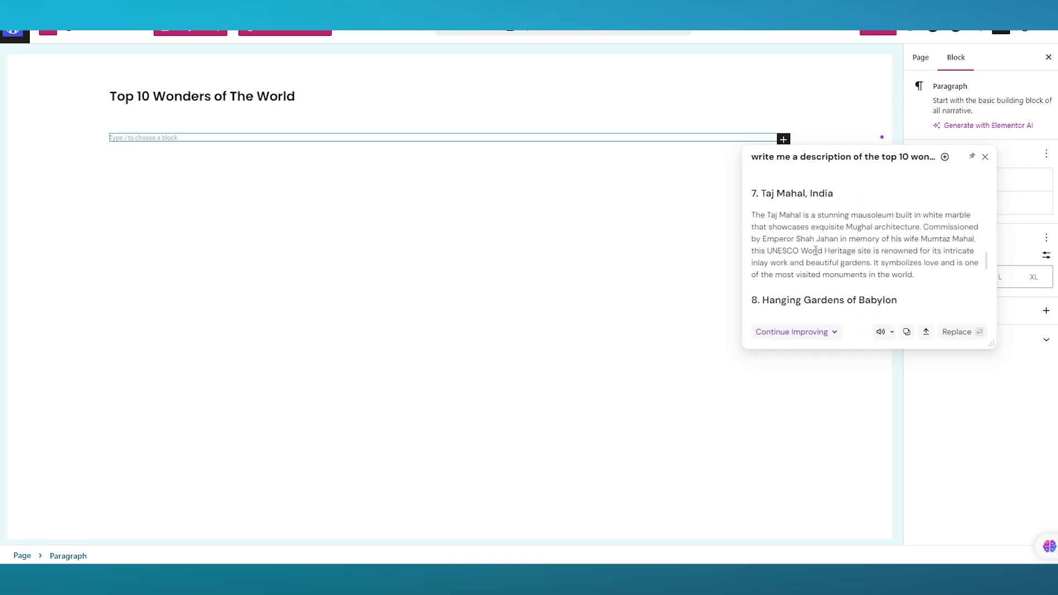
scroll(816, 251, "up", 15)
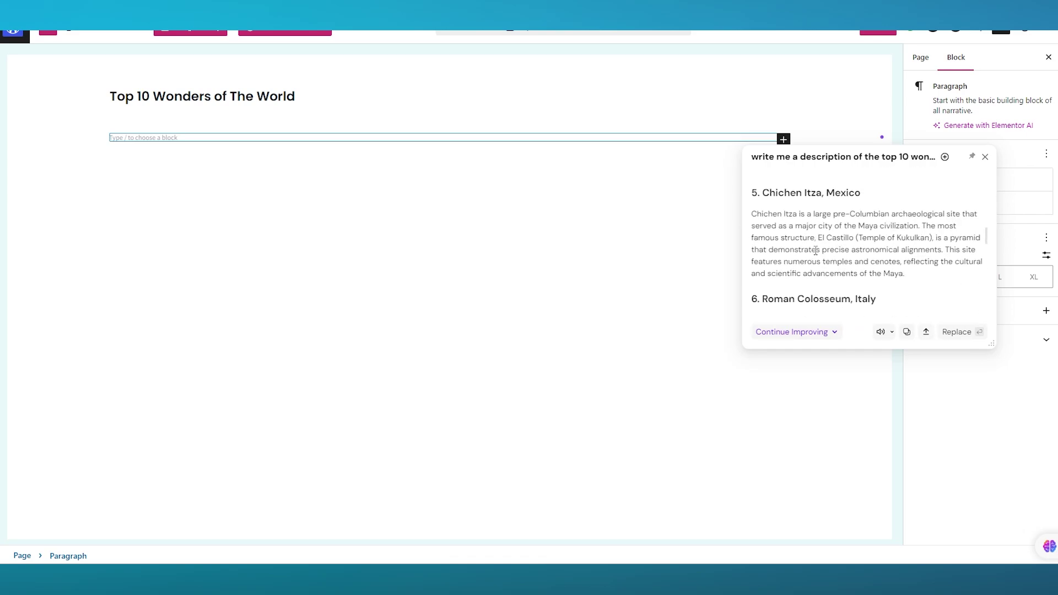
left_click(907, 331)
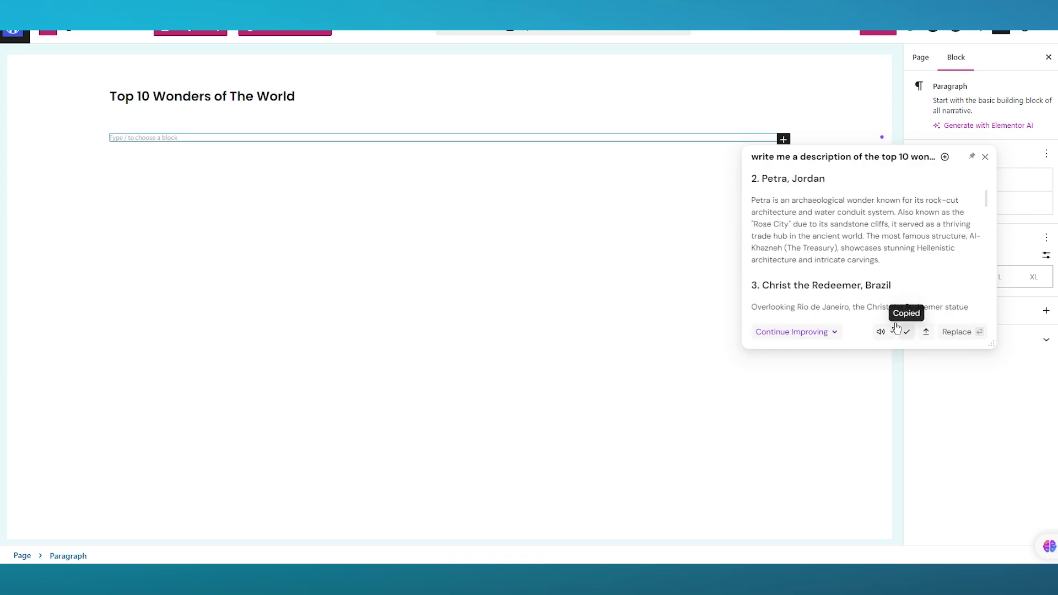
left_click(257, 137)
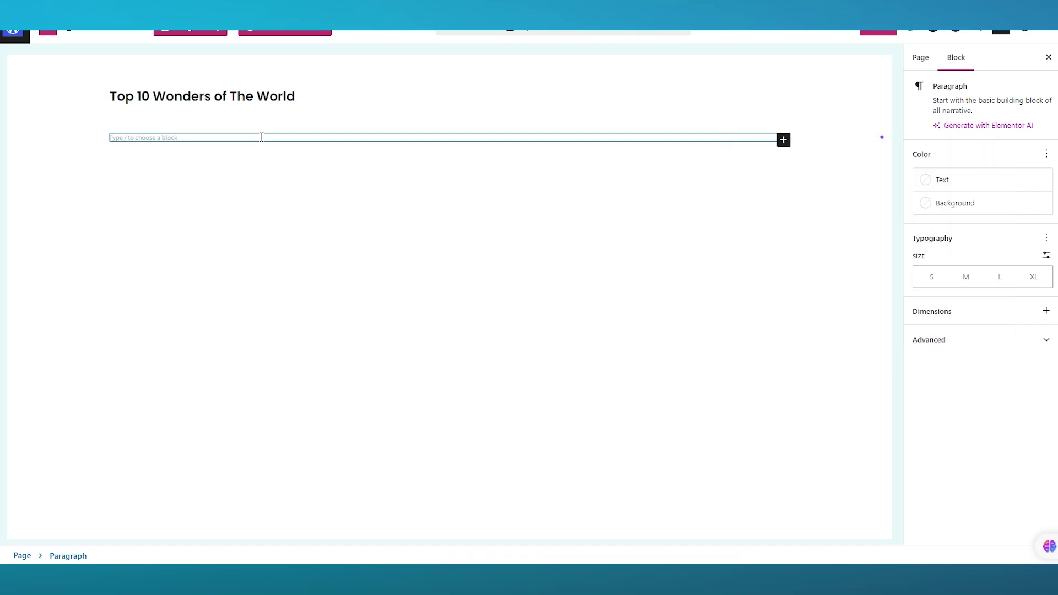
key("ctrl+v")
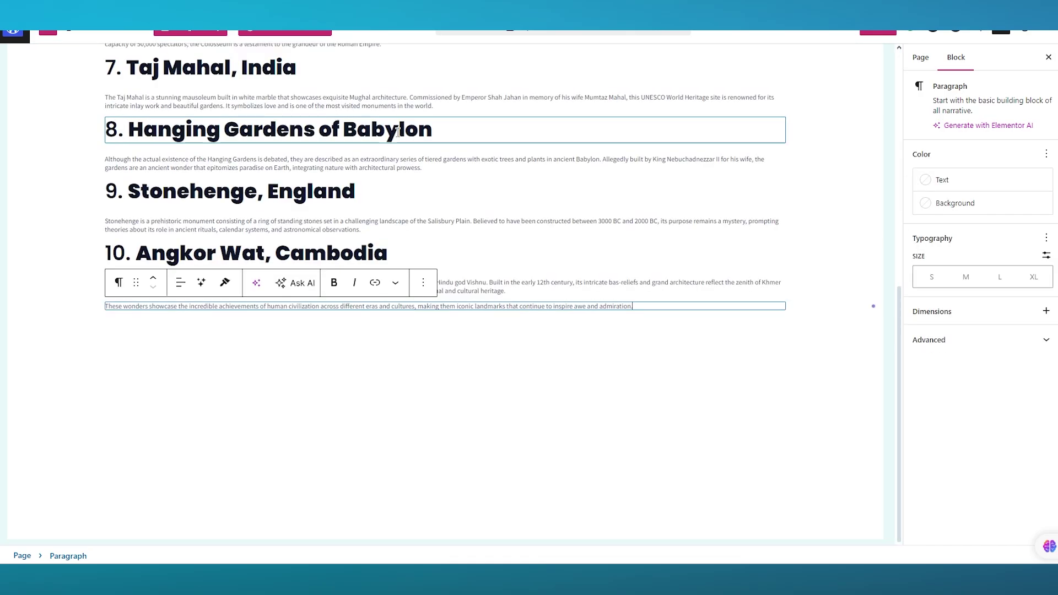
Step: Look over the pasted headings and descriptions from the start of the page to the closing paragraph
scroll(385, 250, "up", 8)
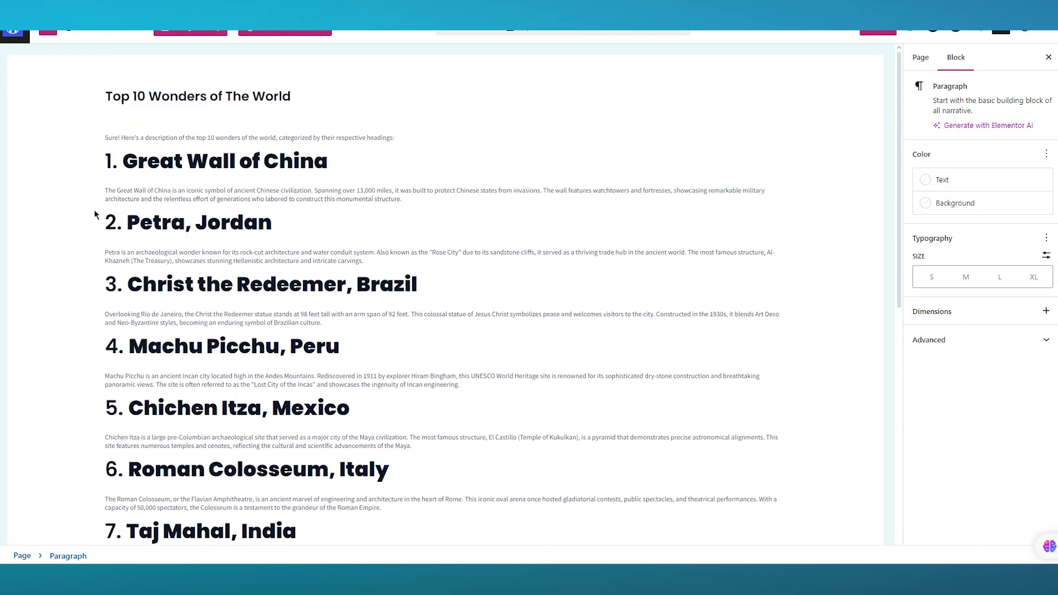
scroll(78, 213, "down", 8)
left_click(54, 291)
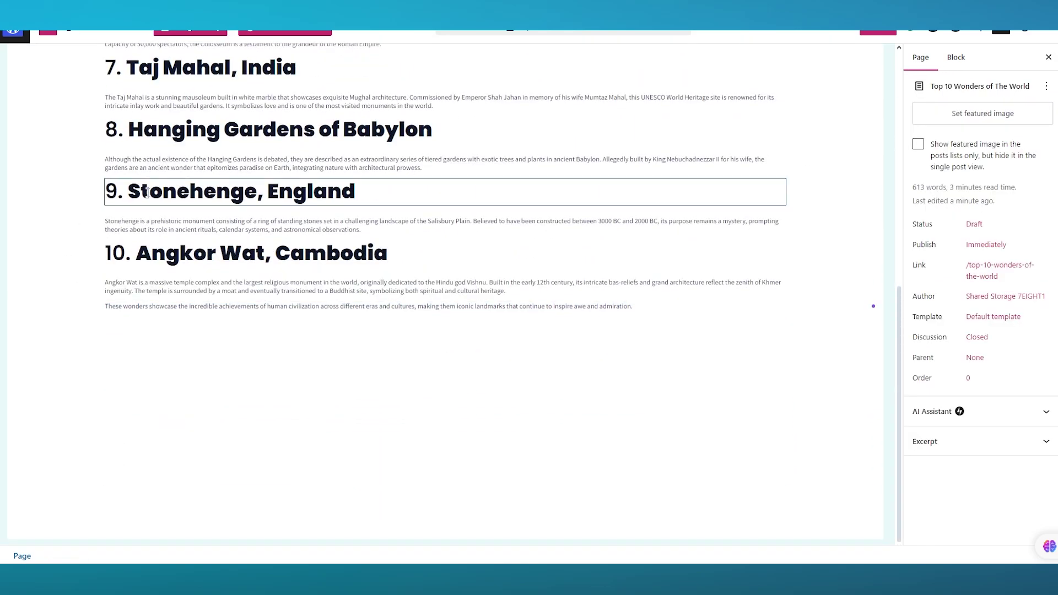
scroll(148, 193, "up", 8)
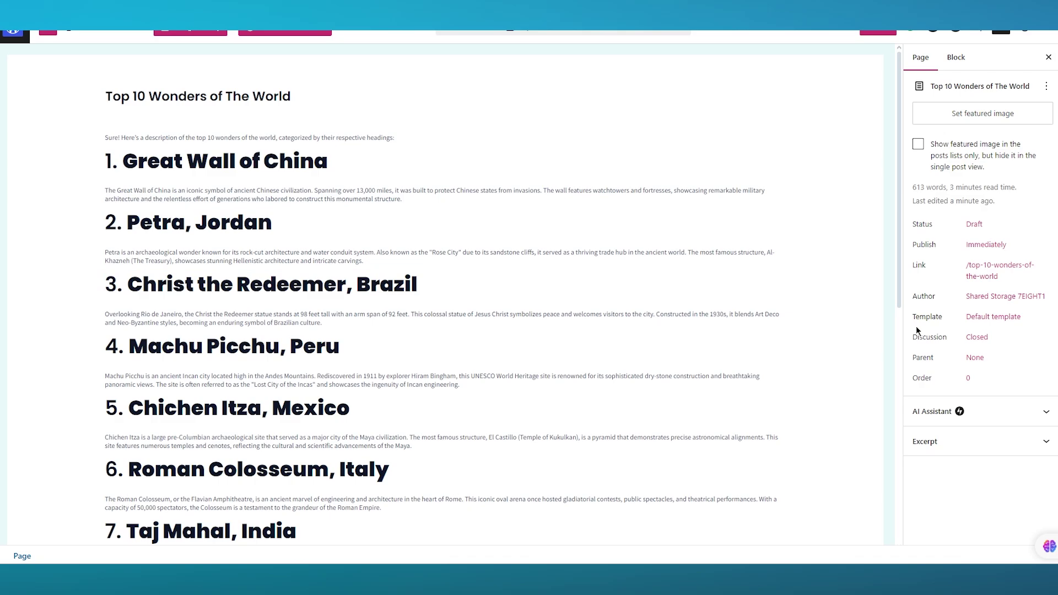
scroll(740, 303, "down", 8)
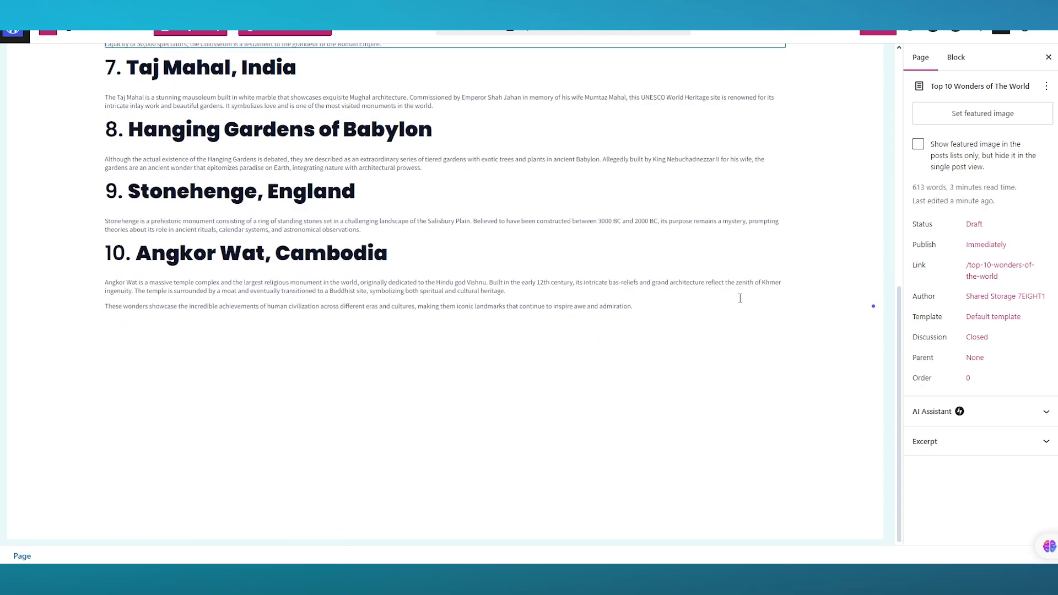
scroll(740, 302, "up", 8)
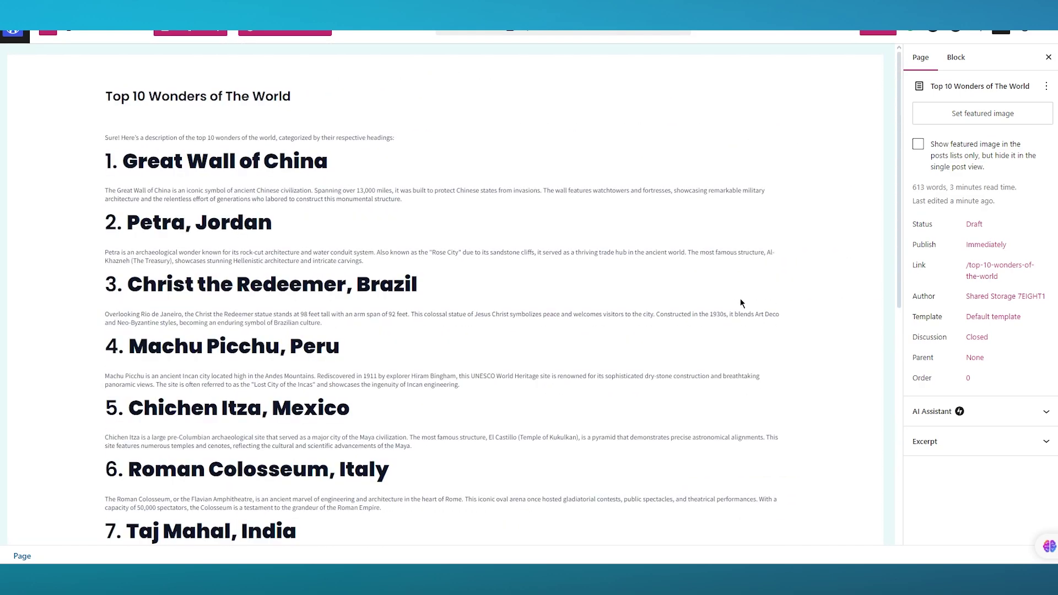
Step: Examine the page's excerpt options and its template setting, leaving both closed
left_click(1017, 441)
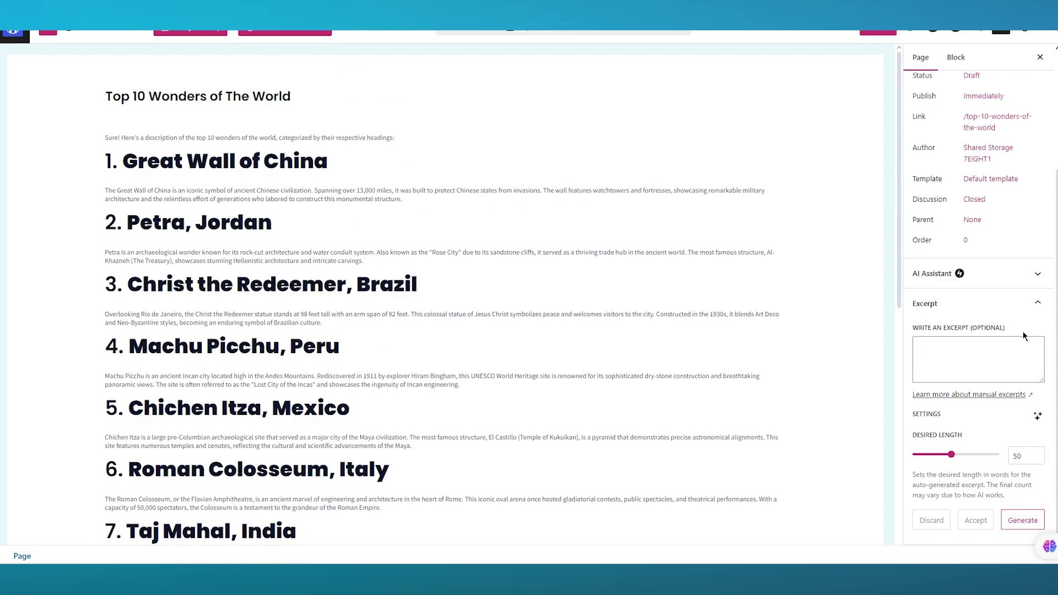
left_click(1038, 303)
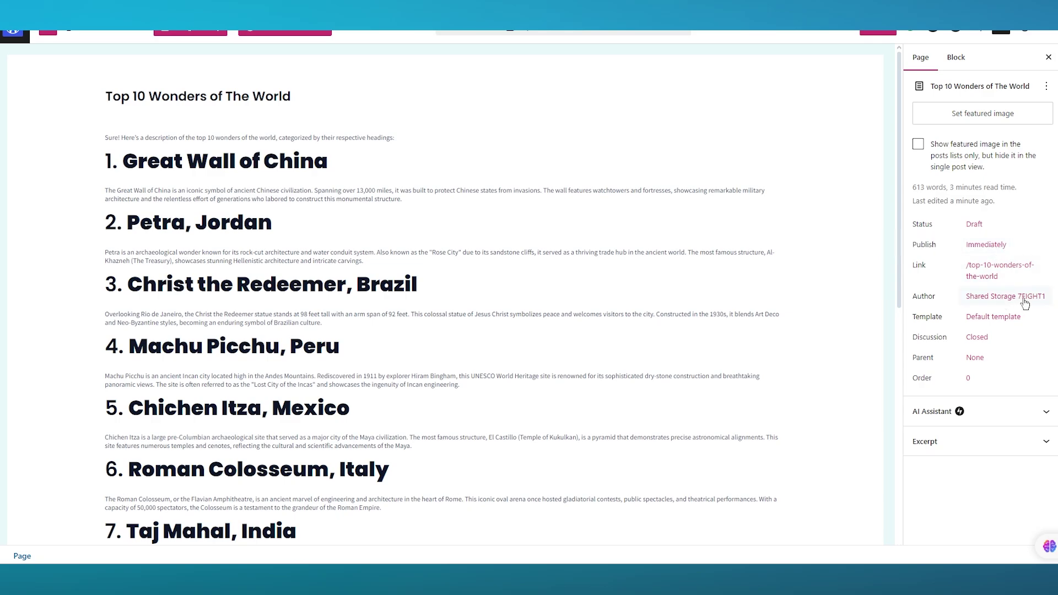
left_click(1009, 320)
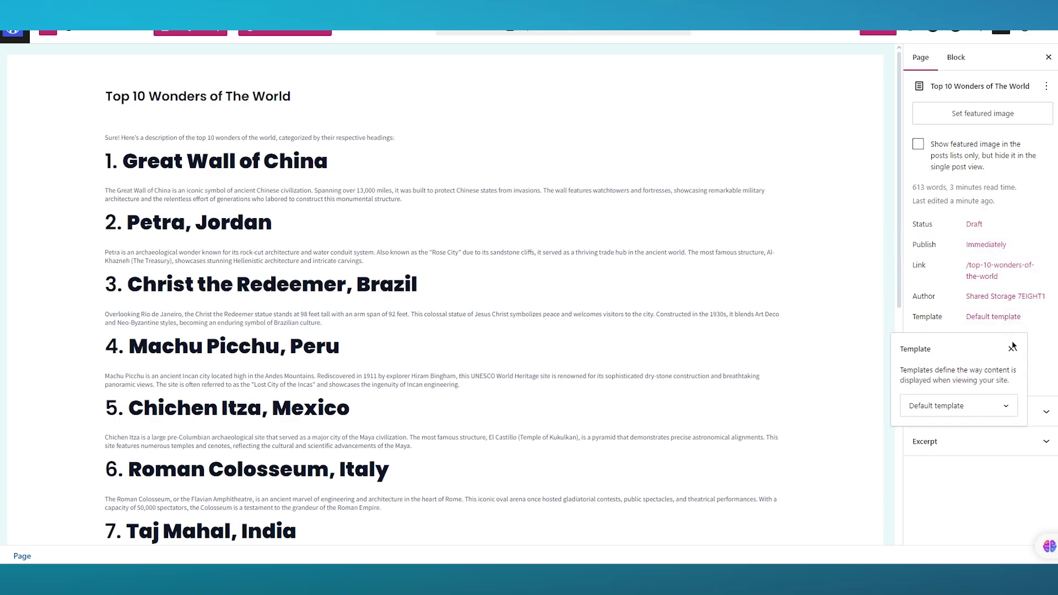
left_click(1011, 348)
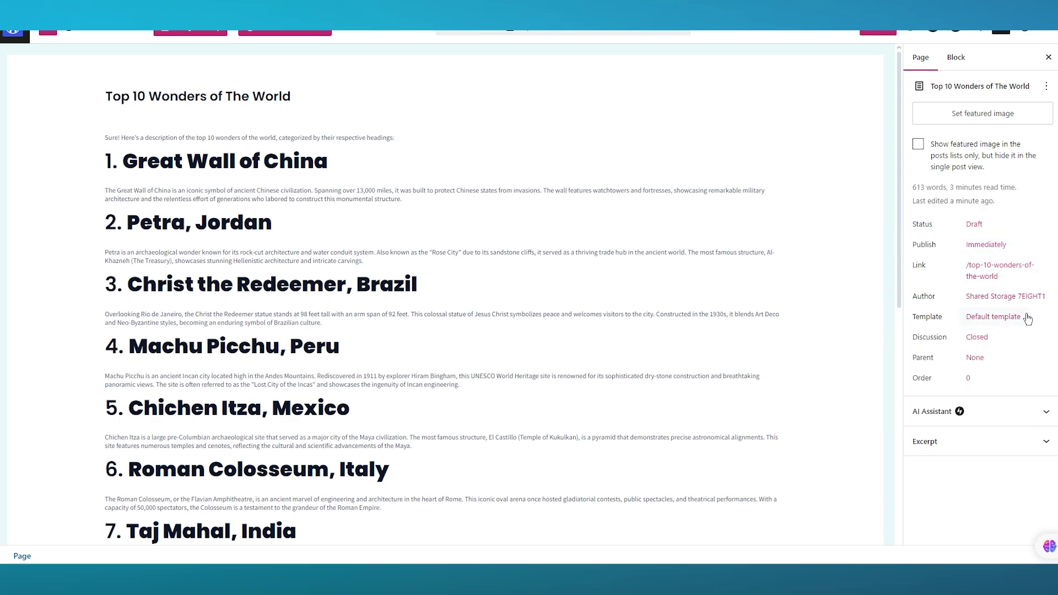
Step: Set the page's status to Published in its status and visibility settings
left_click(956, 58)
left_click(921, 58)
left_click(973, 225)
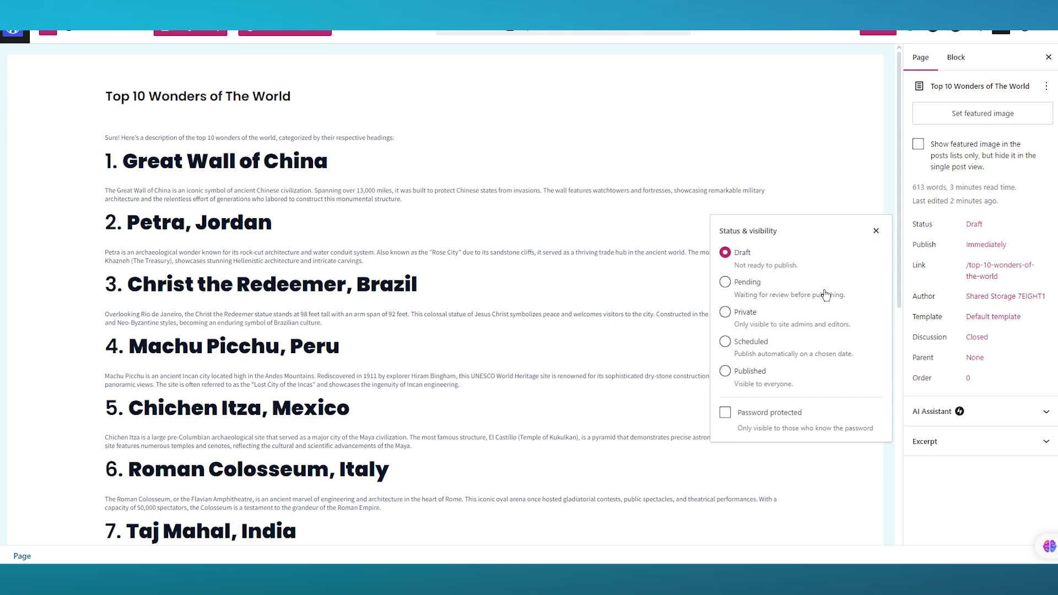
left_click(723, 374)
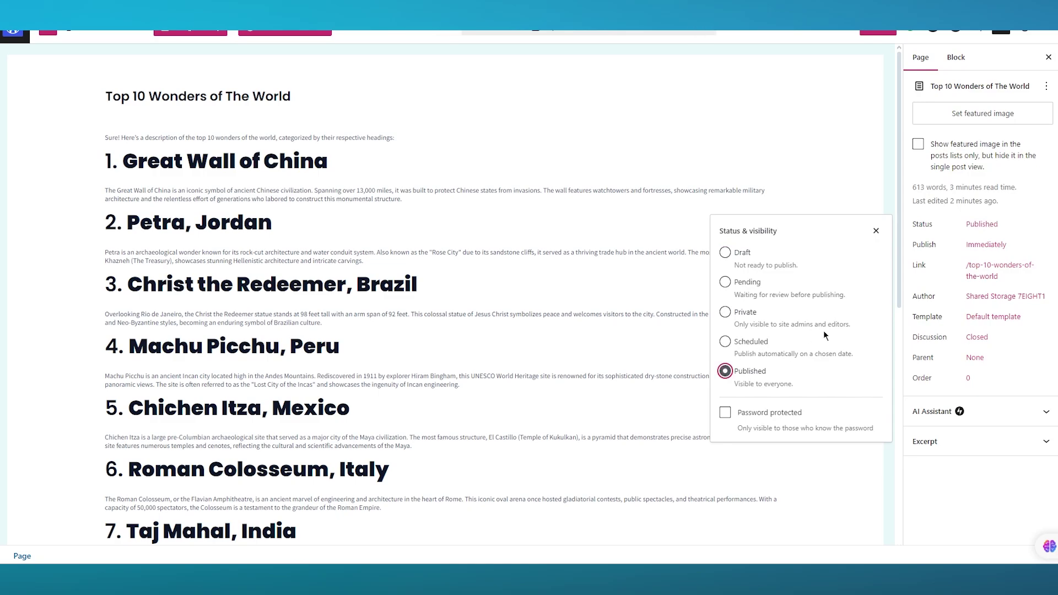
left_click(875, 233)
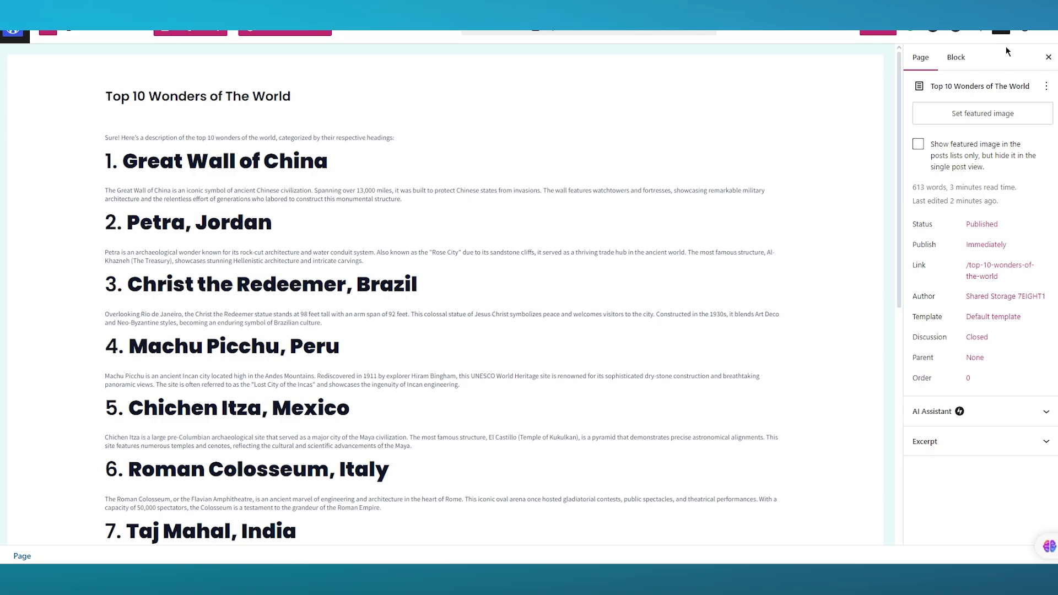
Step: Close the page settings and publish the wonders page
left_click(1049, 57)
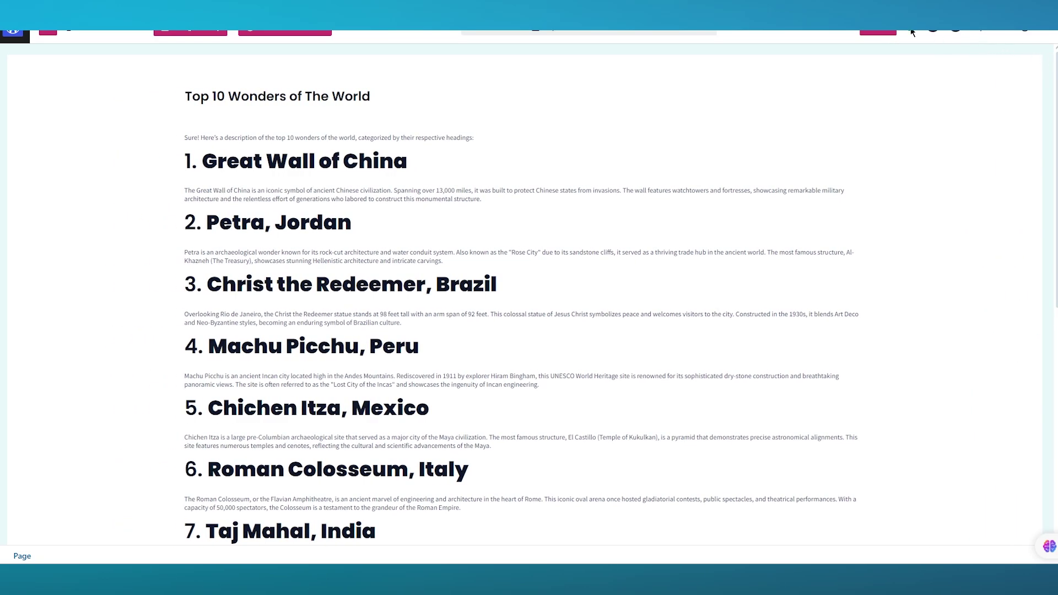
left_click(881, 32)
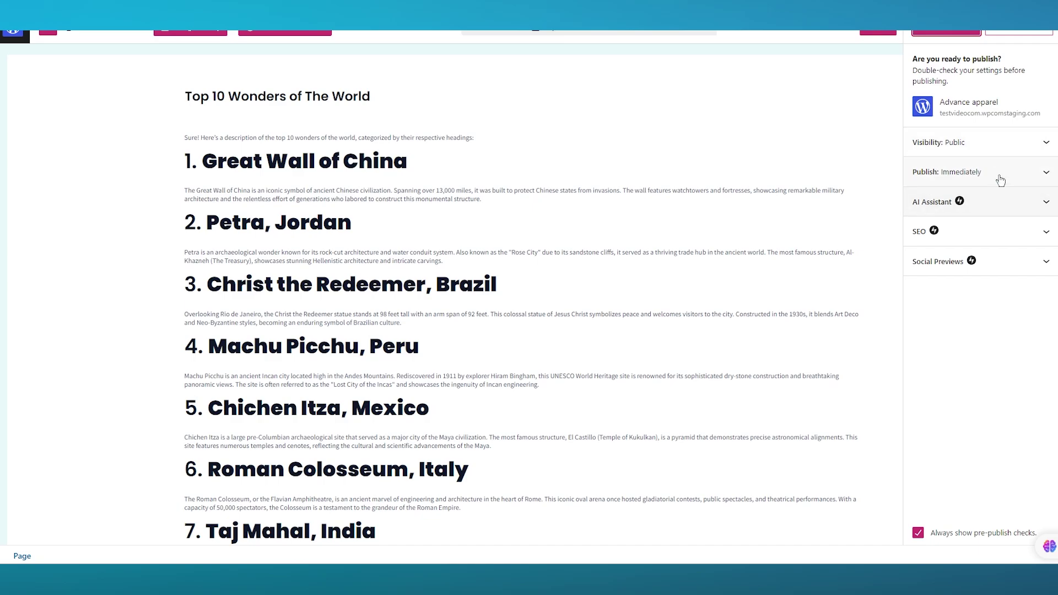
left_click(943, 33)
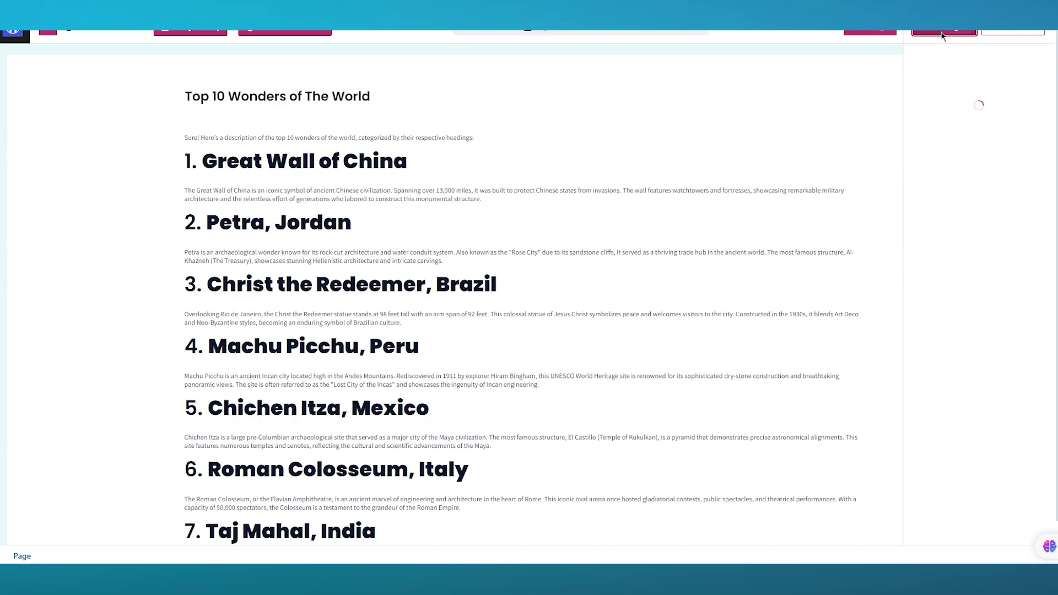
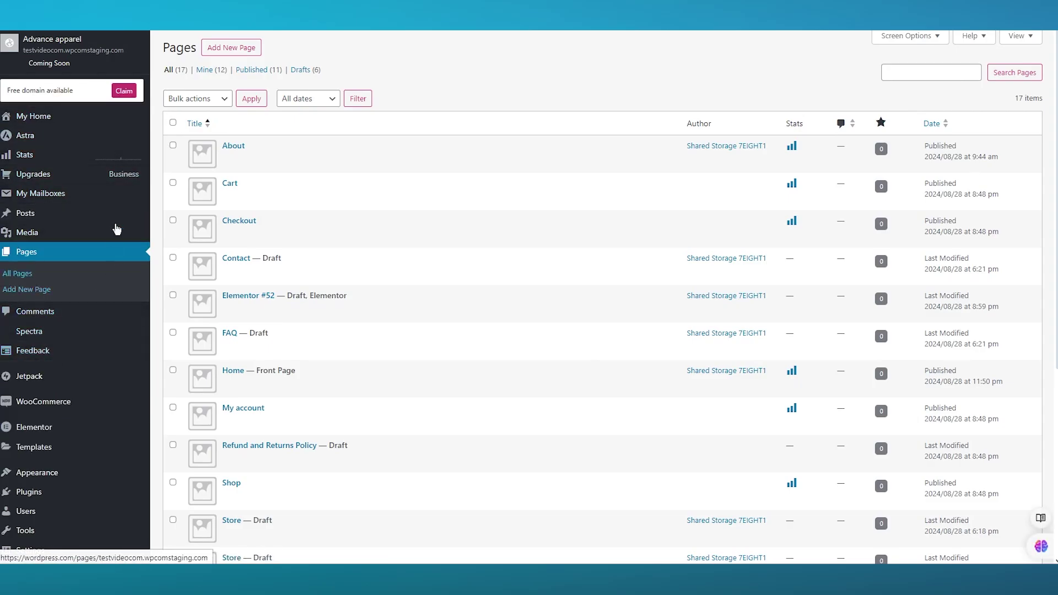
Step: Create a new post titled "Top 10 Wonders of the world"
mouse_move(45, 220)
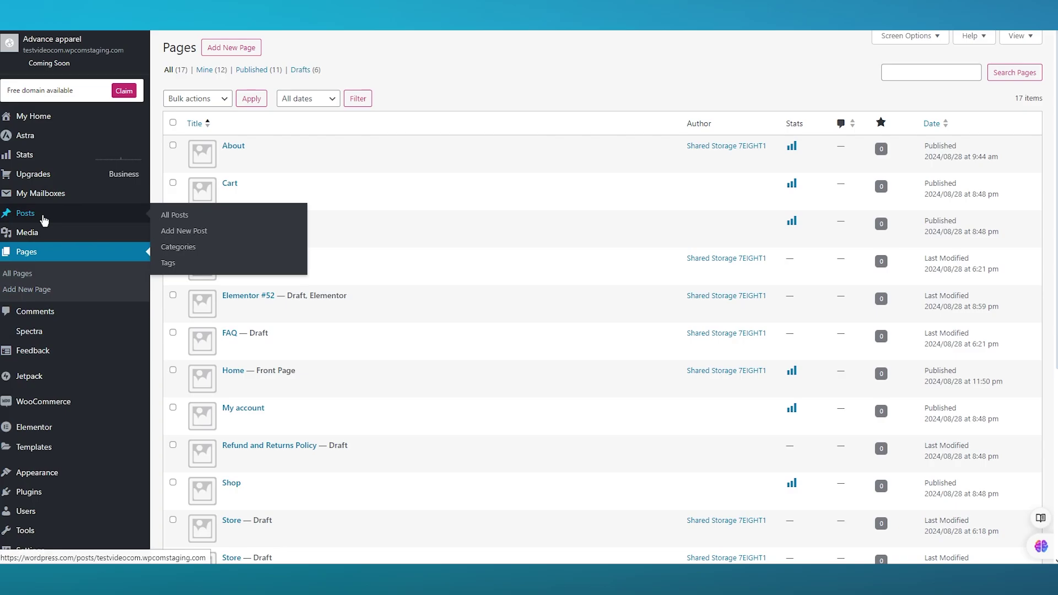
left_click(189, 221)
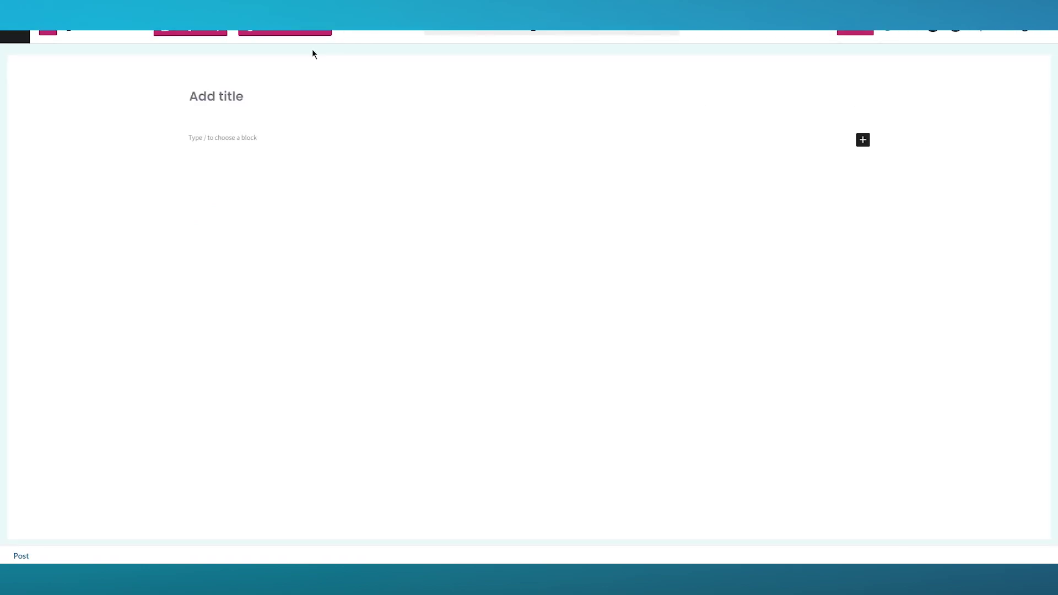
left_click(225, 91)
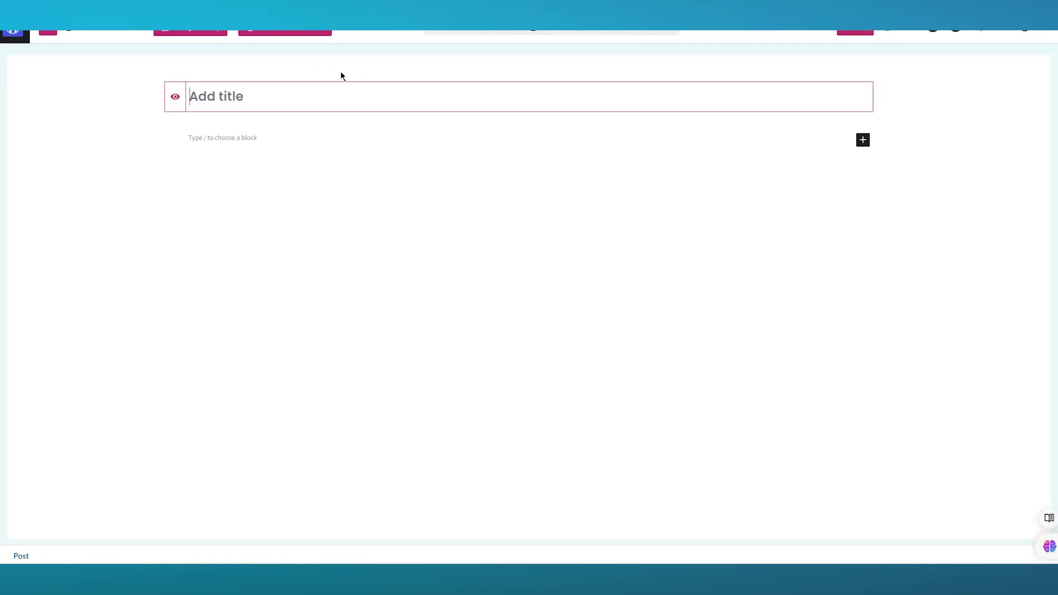
type("Top 10 Wonders of the w")
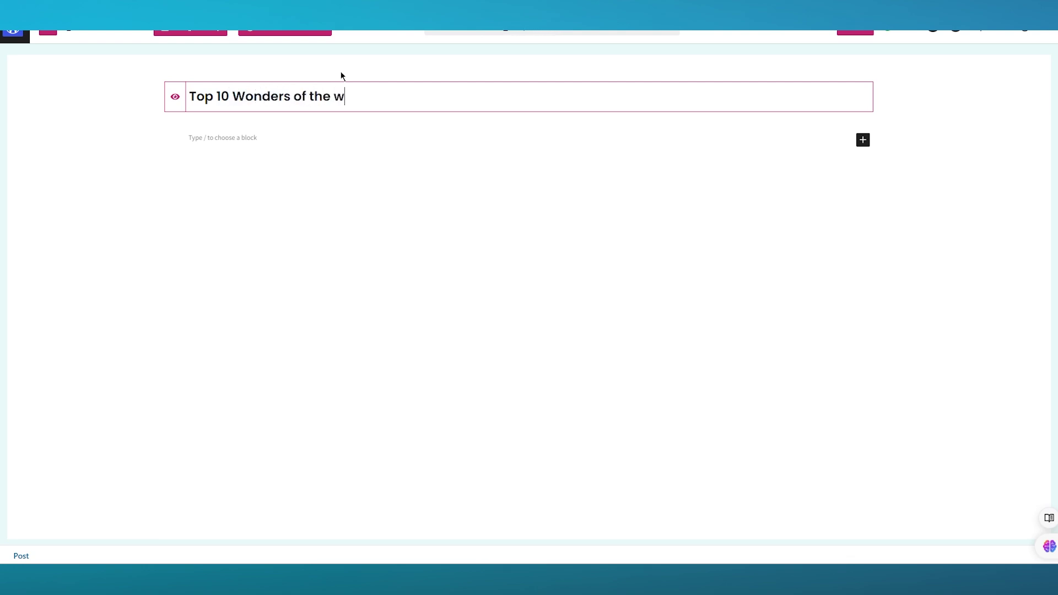
type("orld")
Step: Paste the copied wonders text into the empty paragraph below the post title
left_click(338, 136)
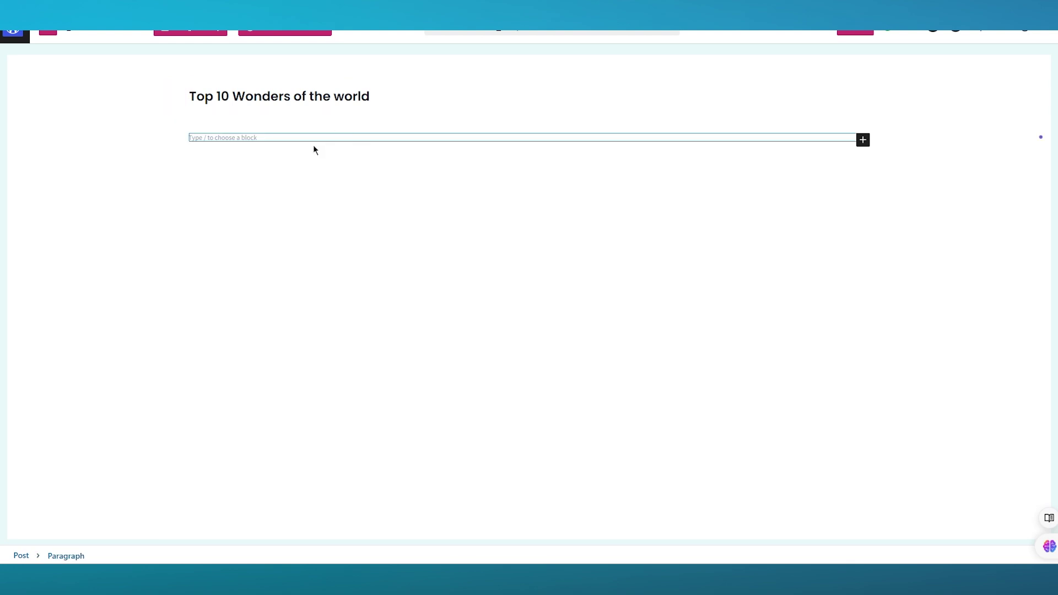
left_click(306, 137)
key("ctrl+v")
scroll(634, 221, "up", 9)
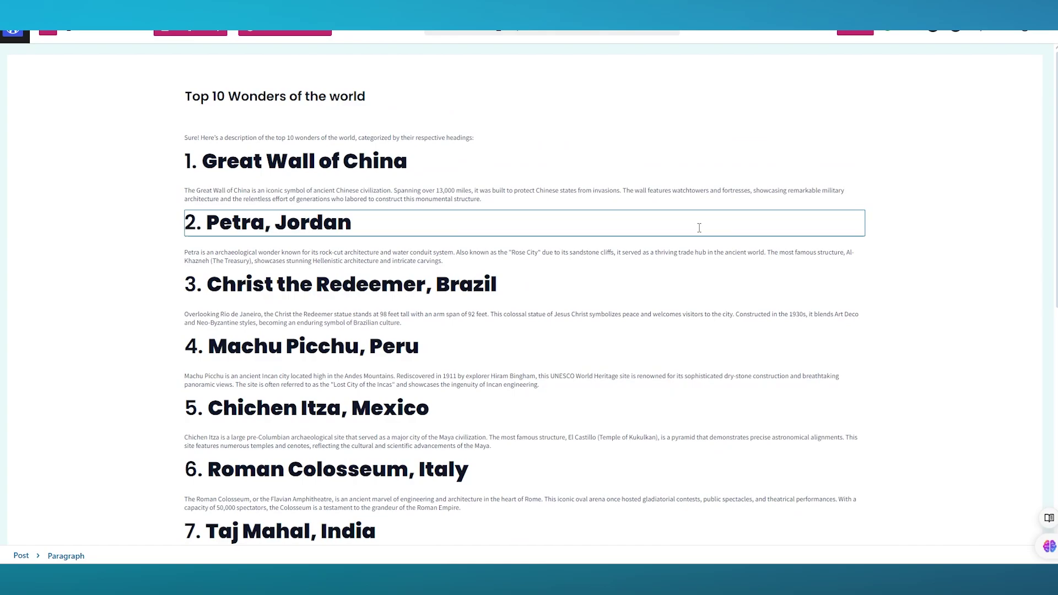
Step: Bring up the post's pre-publish checks and review its visibility setting without changing it
left_click(1050, 37)
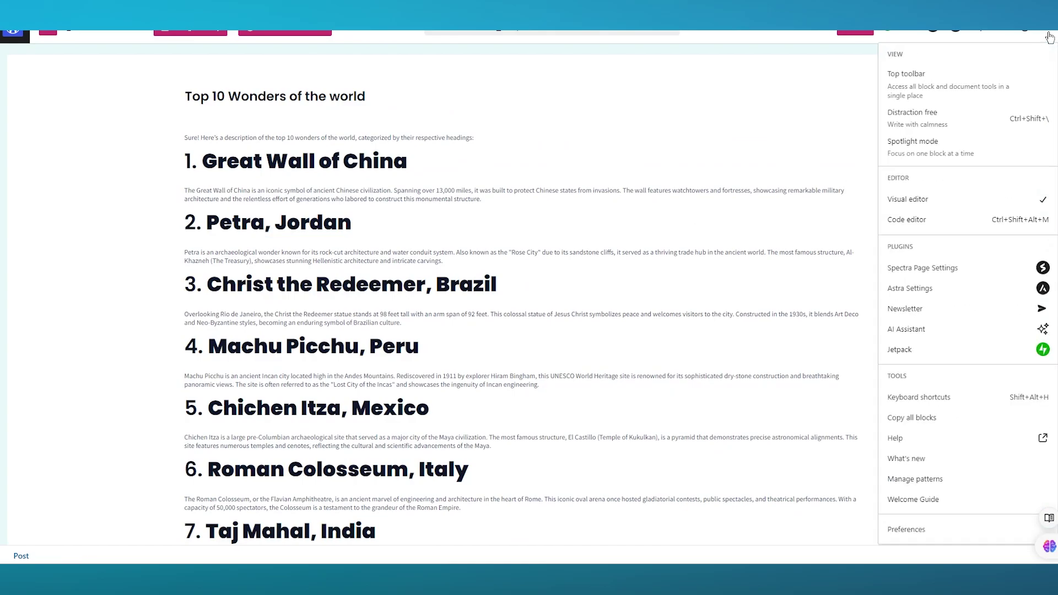
left_click(1049, 36)
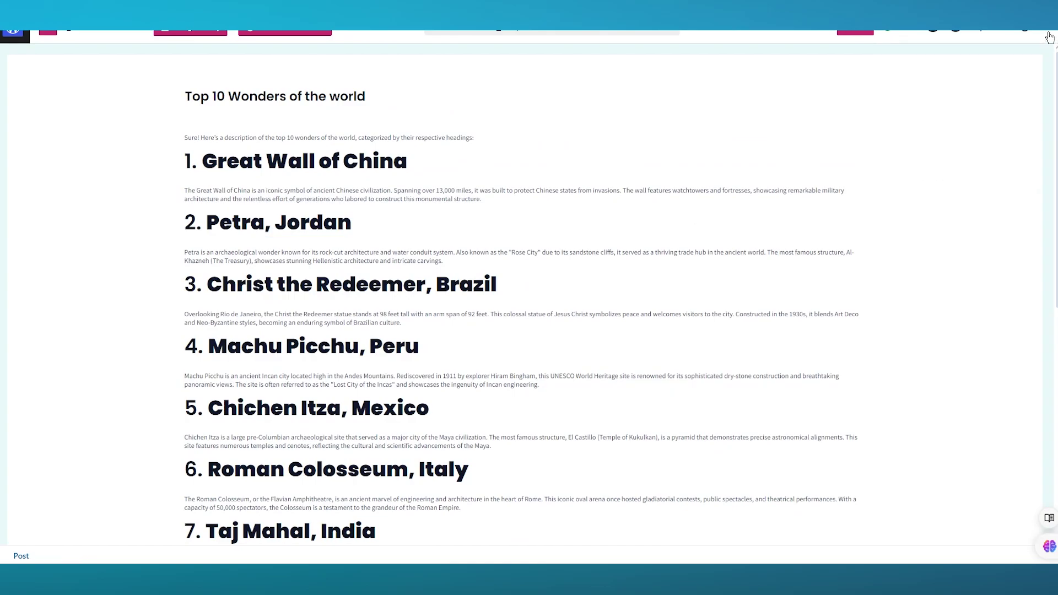
left_click(908, 35)
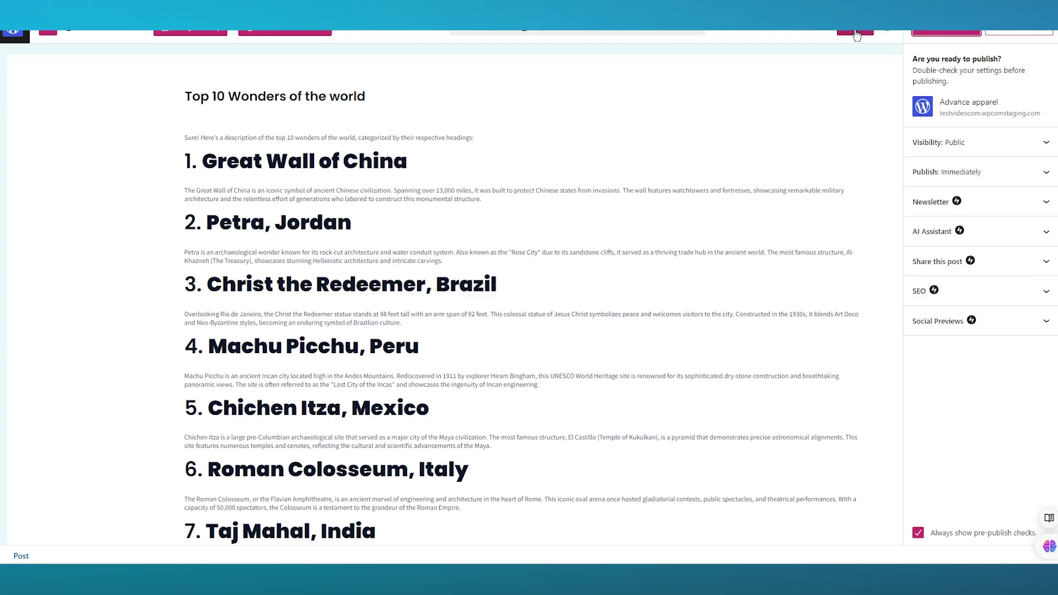
left_click(1021, 145)
left_click(1021, 144)
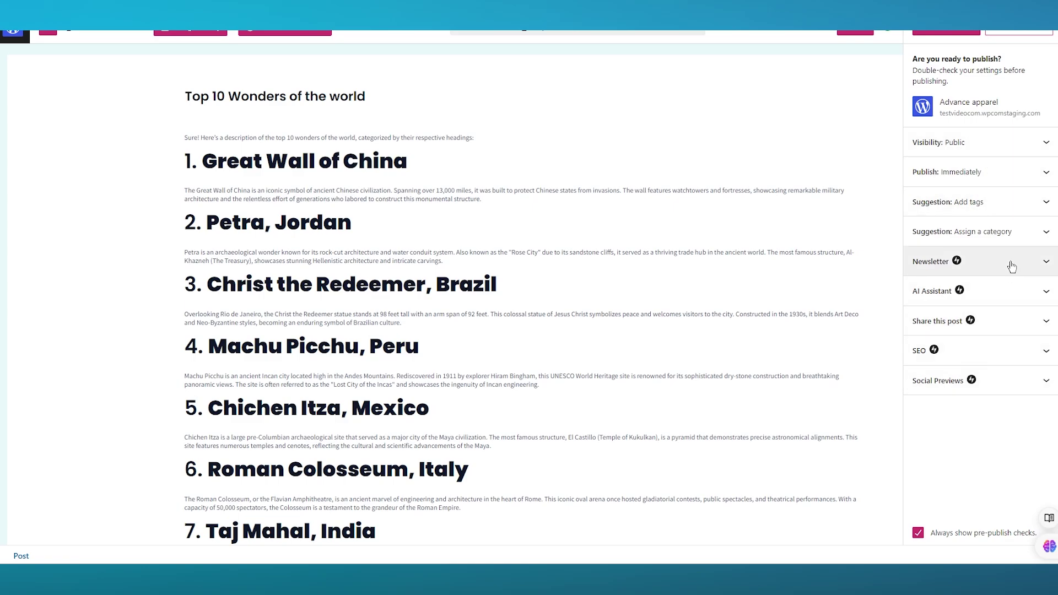
Step: Add a new category named "Information about the world" without a parent and assign it to the post
left_click(1008, 239)
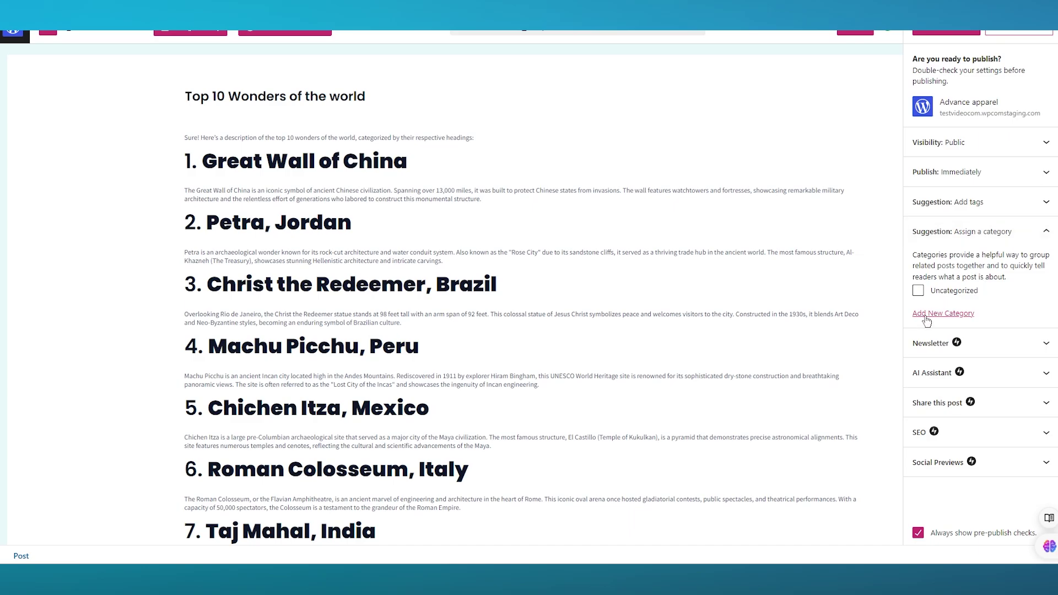
left_click(927, 318)
left_click(970, 346)
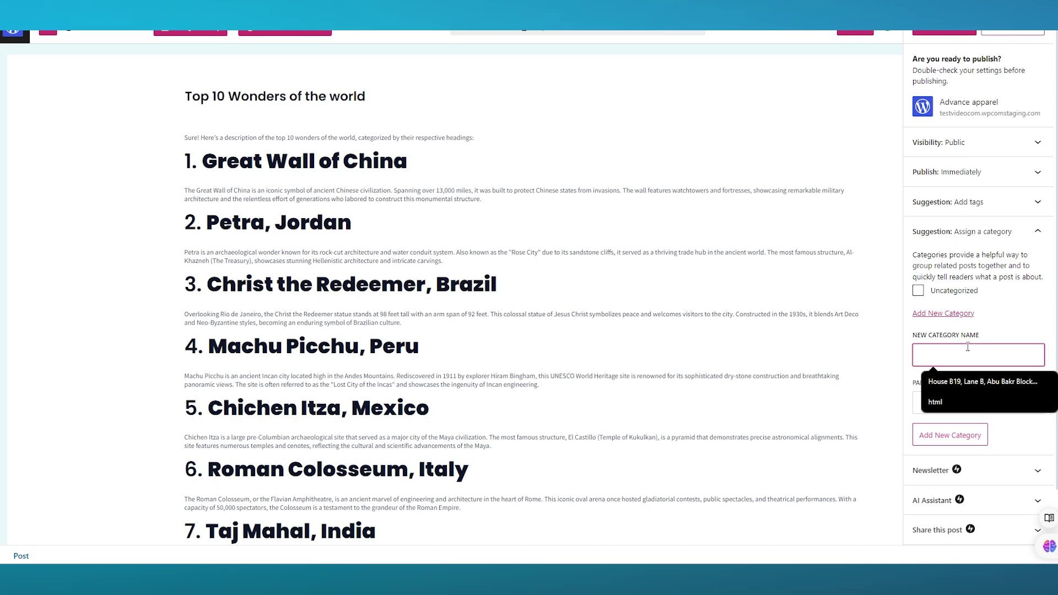
type("Information abo")
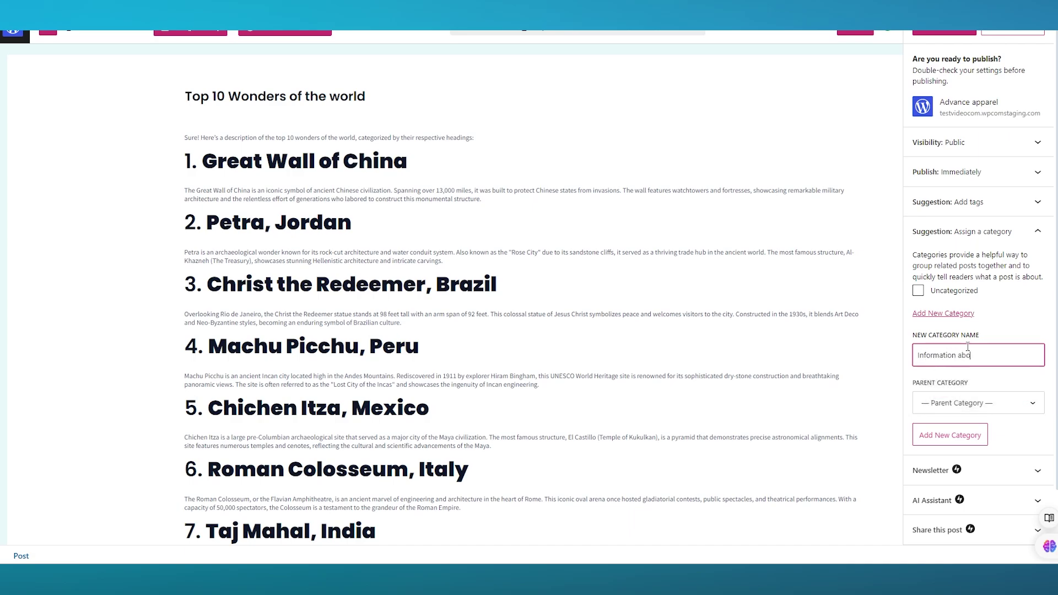
type("ut the world")
left_click(962, 409)
left_click(980, 402)
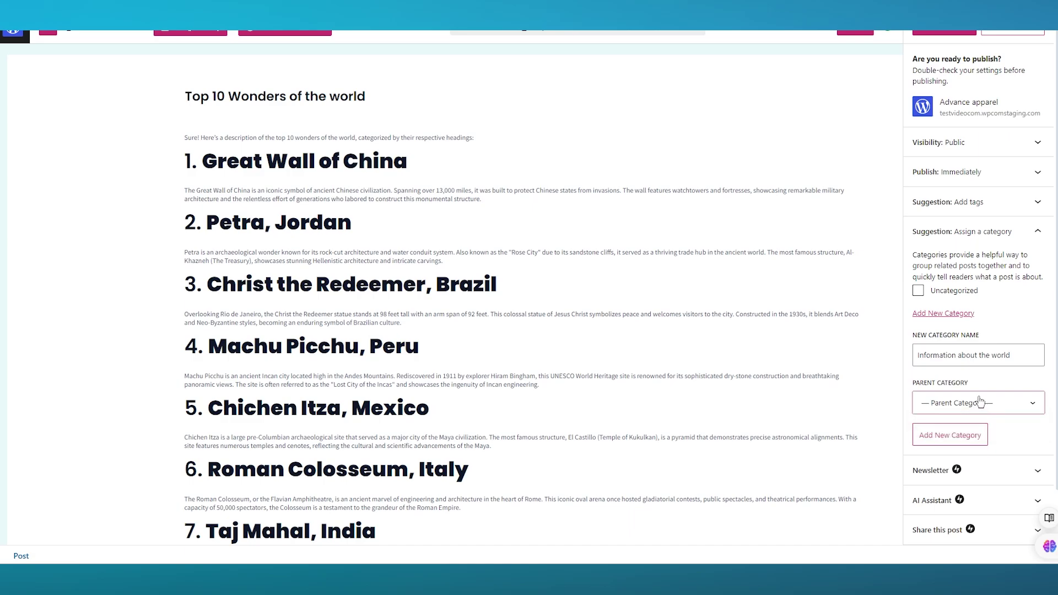
left_click(966, 435)
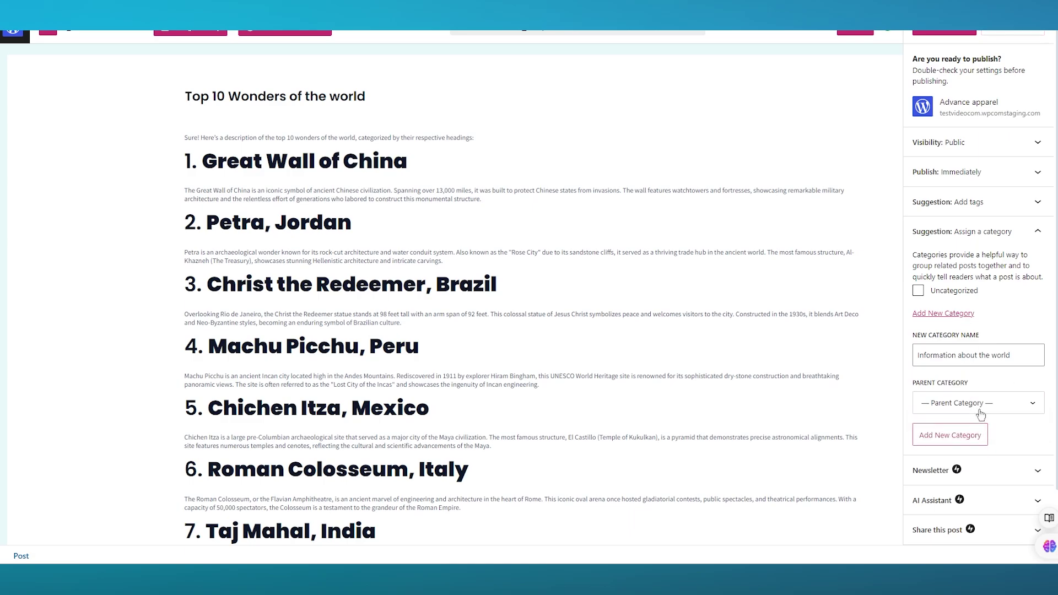
left_click(937, 436)
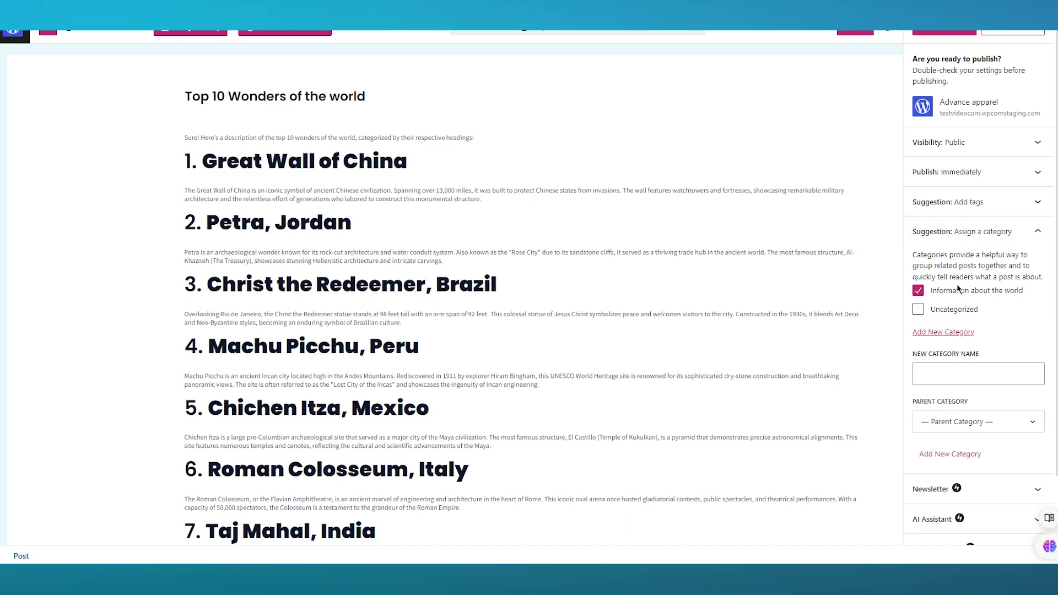
Step: Publish the post, dismiss the sharing dialog, and return to the list of posts
left_click(943, 32)
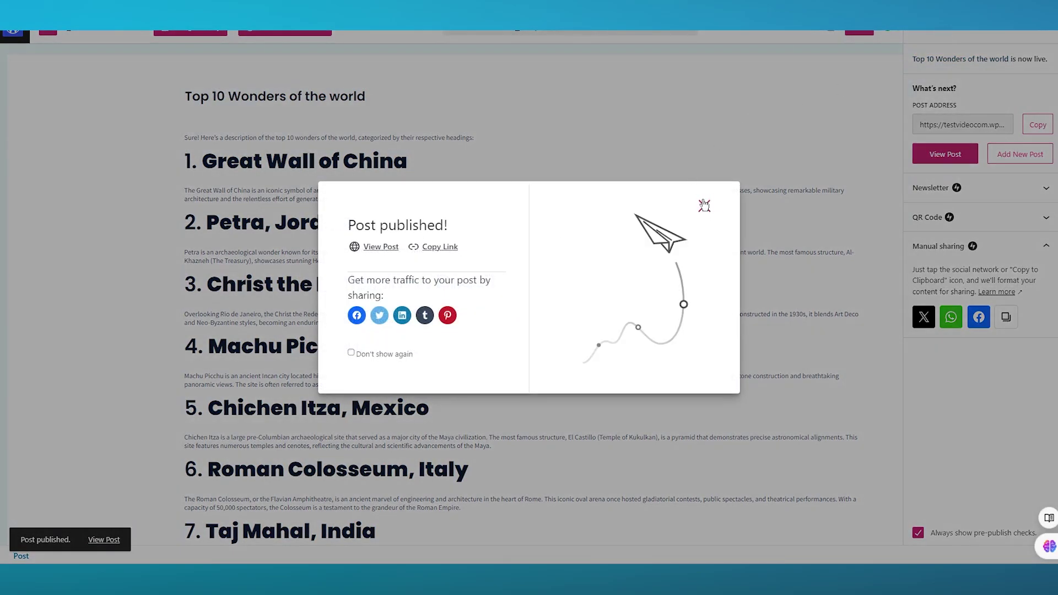
left_click(702, 205)
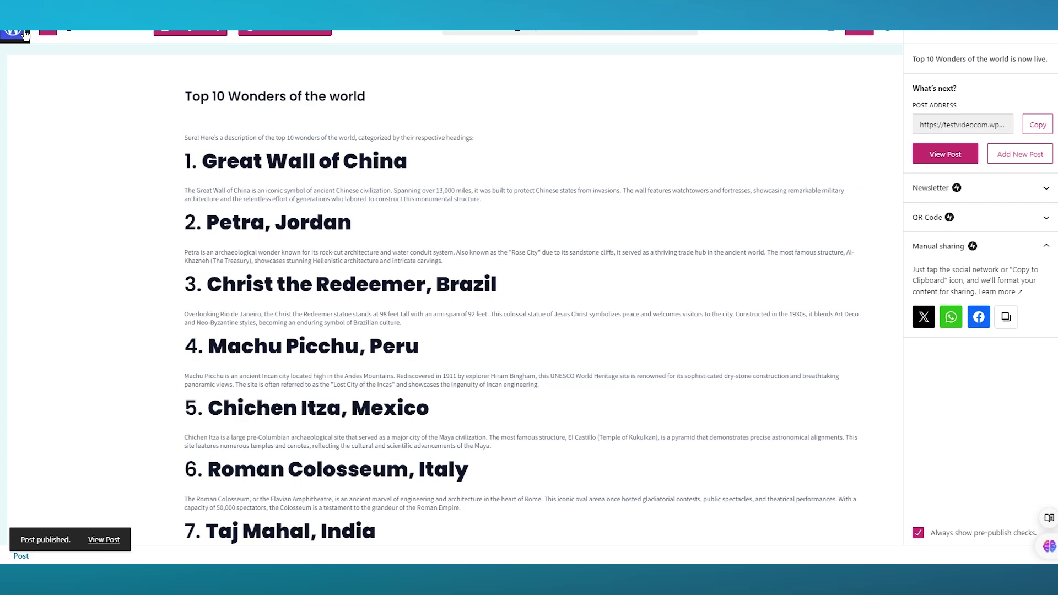
left_click(13, 31)
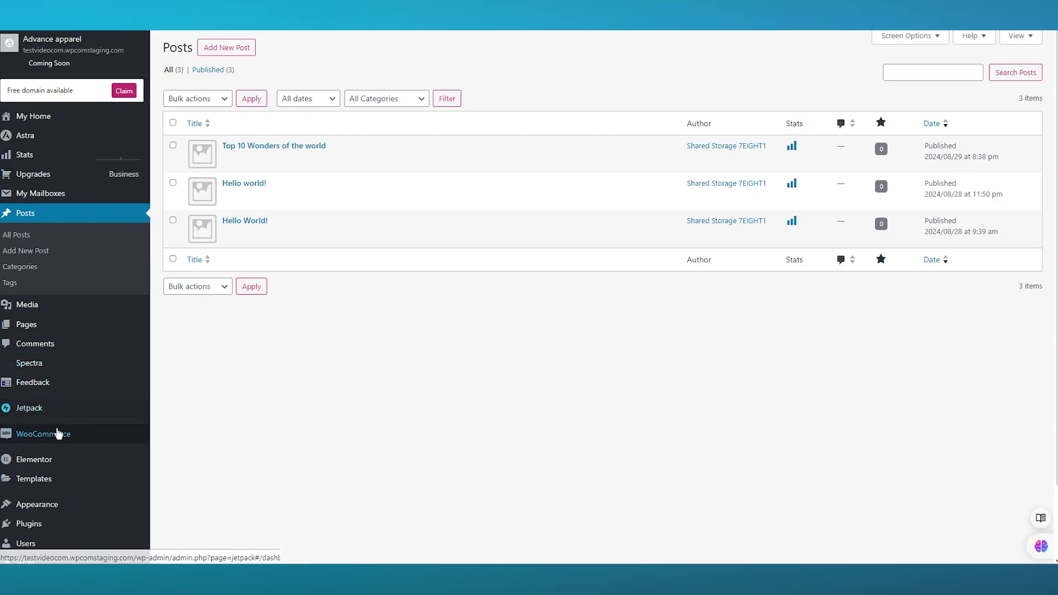
Step: Open the Theme Builder and look over the available site parts, such as Archive and Single Post
mouse_move(72, 478)
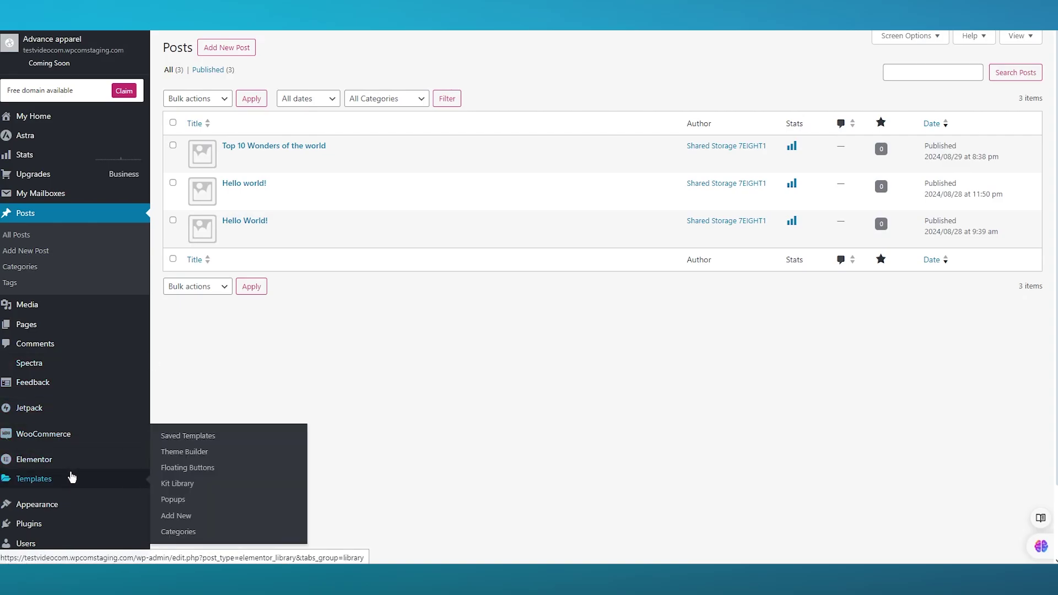
left_click(200, 454)
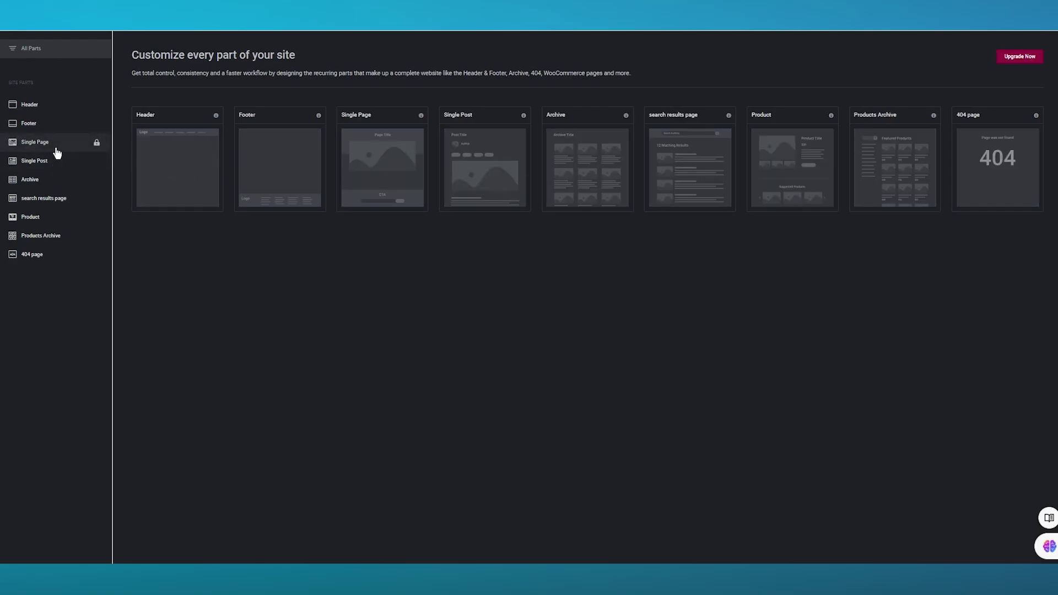
mouse_move(281, 172)
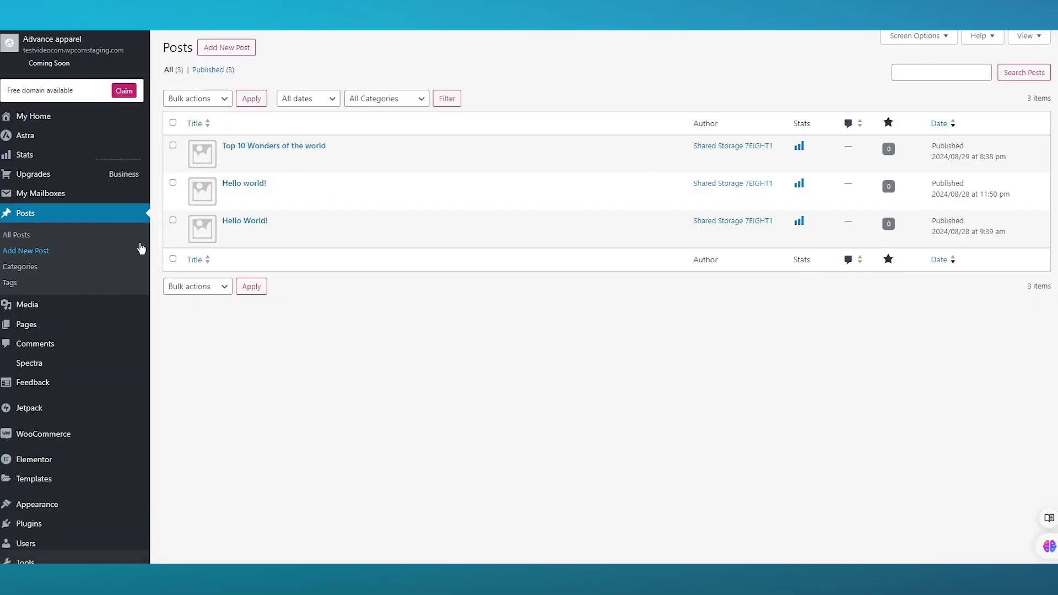
Step: Create a new page with Elementor from its home screen
mouse_move(56, 461)
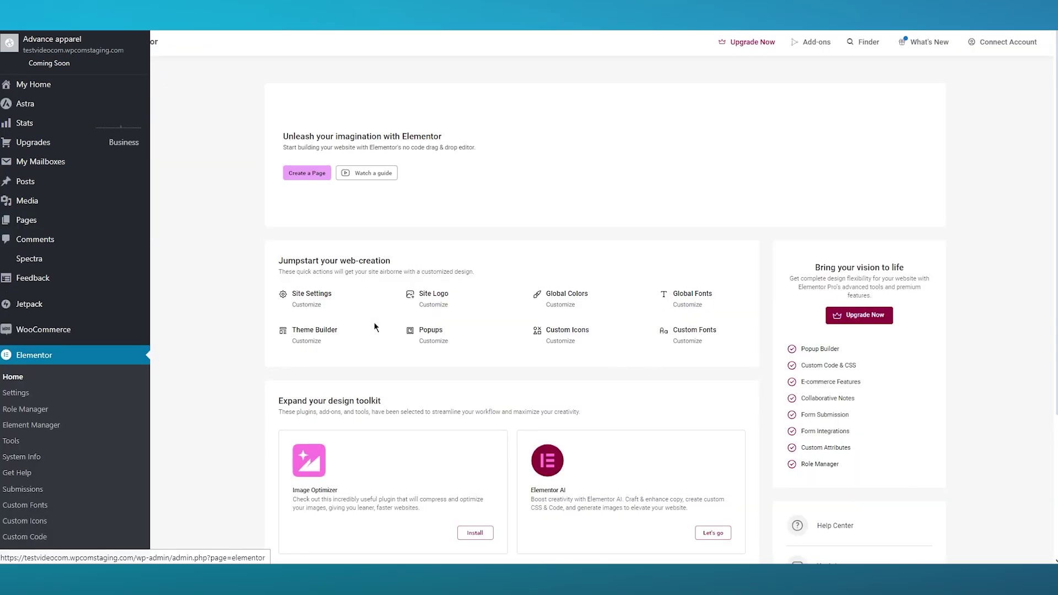
left_click(307, 175)
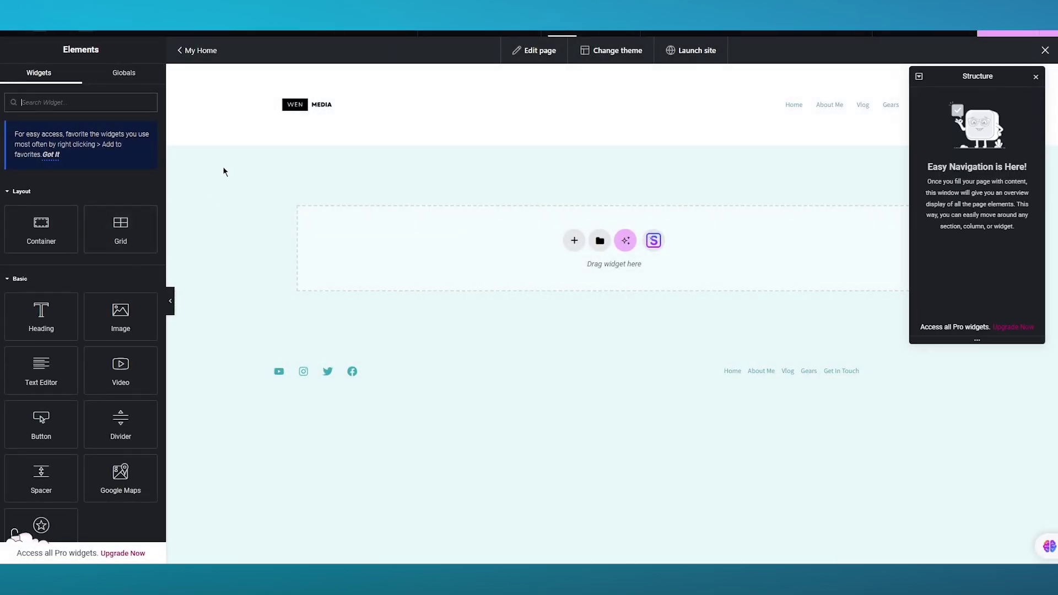
Step: Look through the available widgets and search them for "arch"
scroll(154, 276, "down", 5)
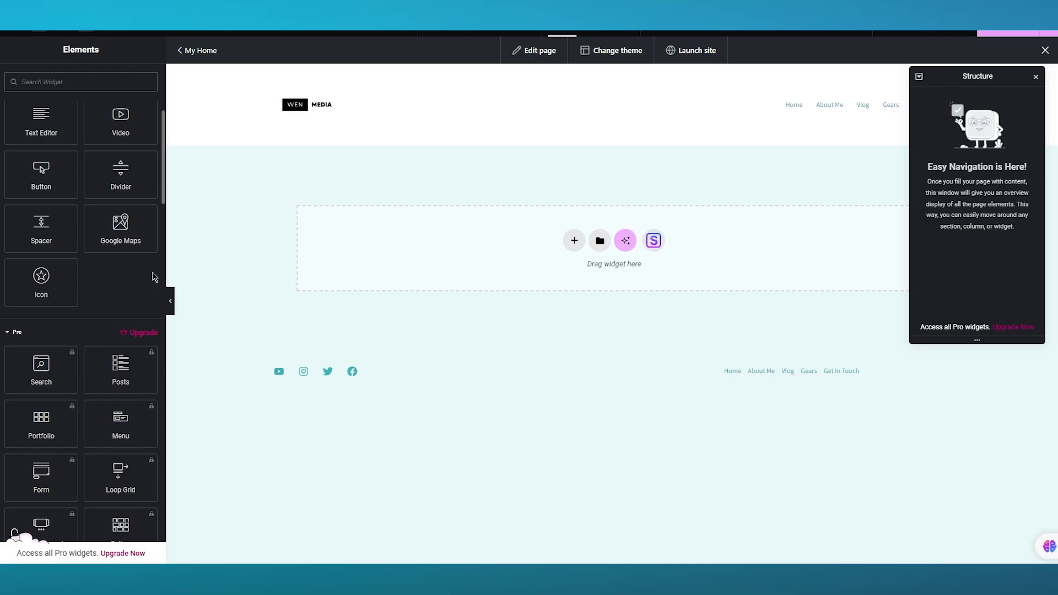
scroll(153, 276, "down", 3)
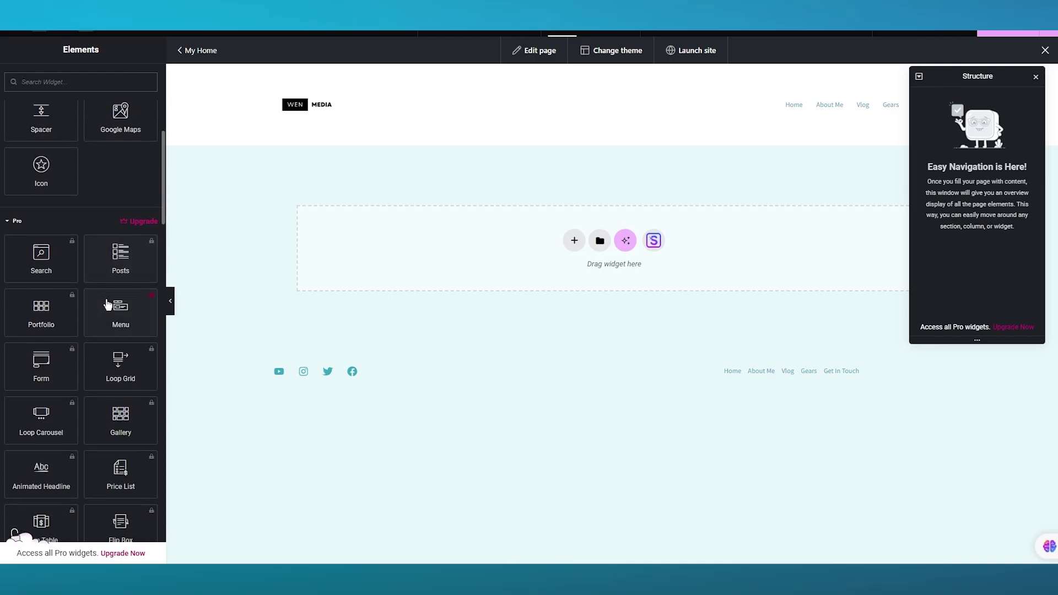
scroll(102, 261, "up", 8)
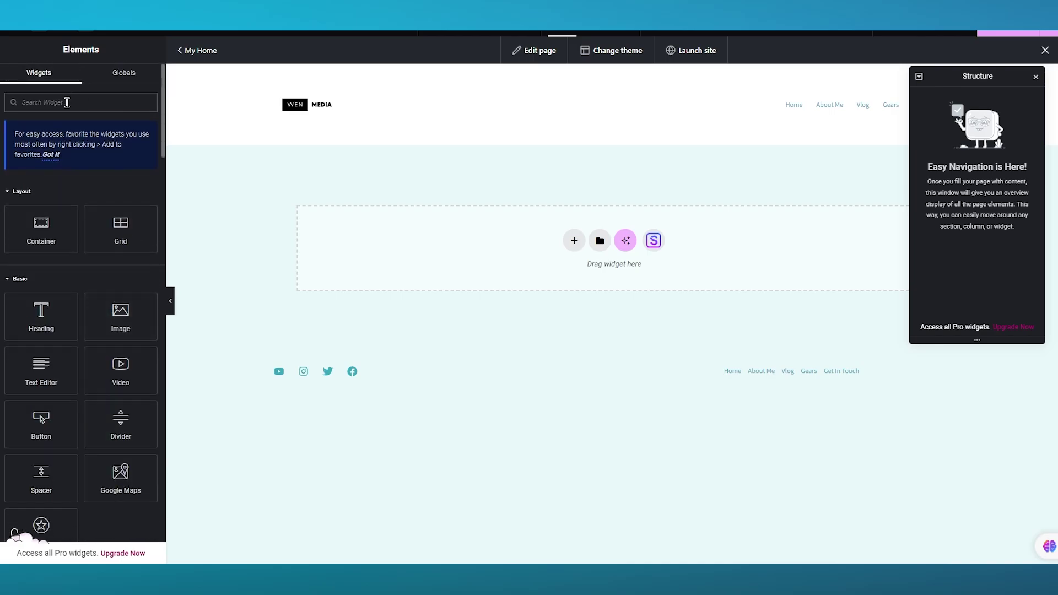
type("ard")
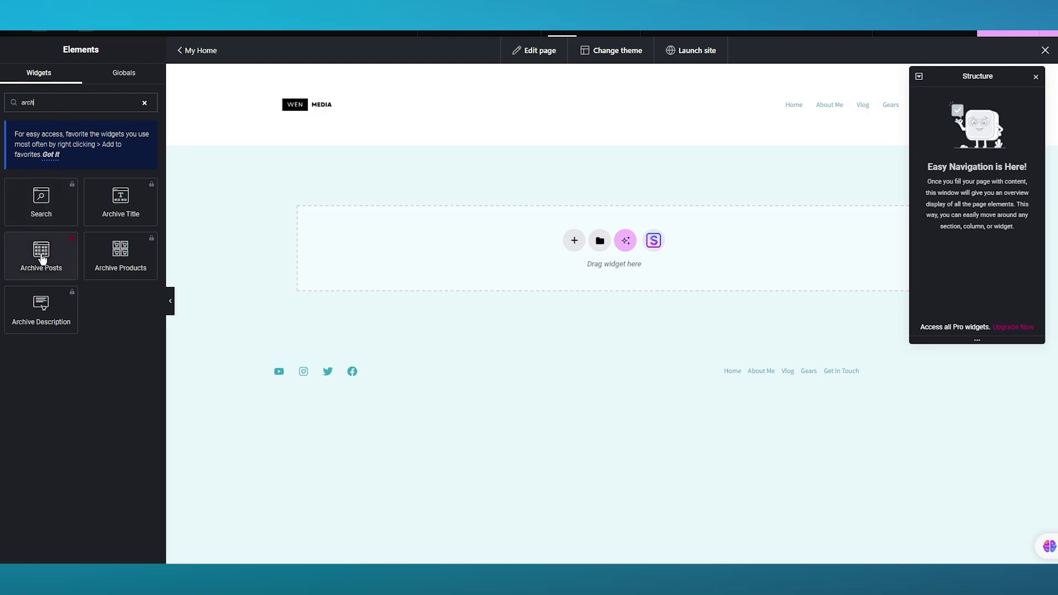
Step: View the Archive Posts widget's information, dismiss it, and close the Structure panel
left_click(41, 257)
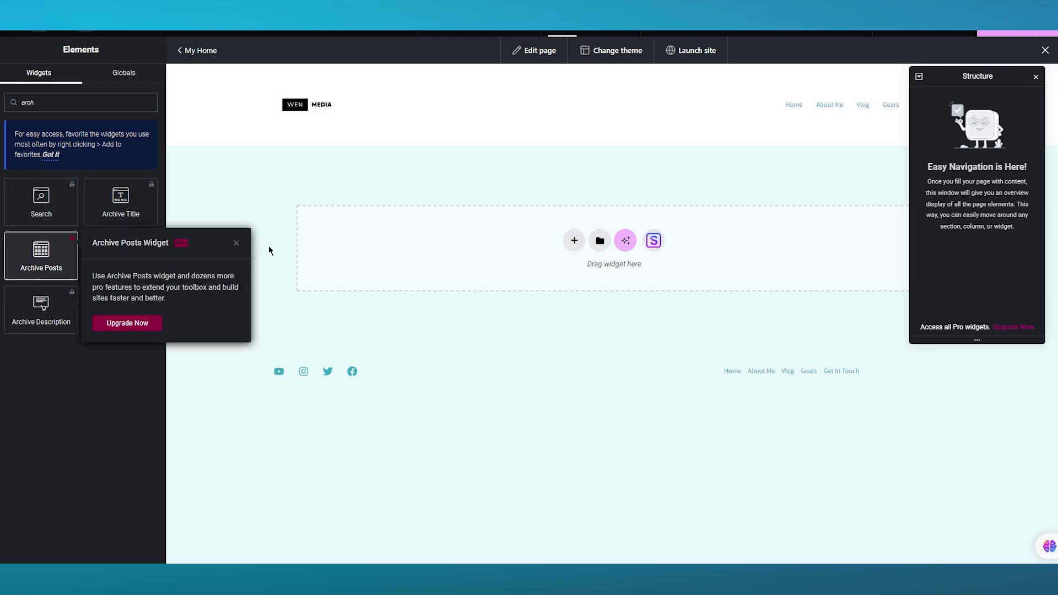
left_click(236, 243)
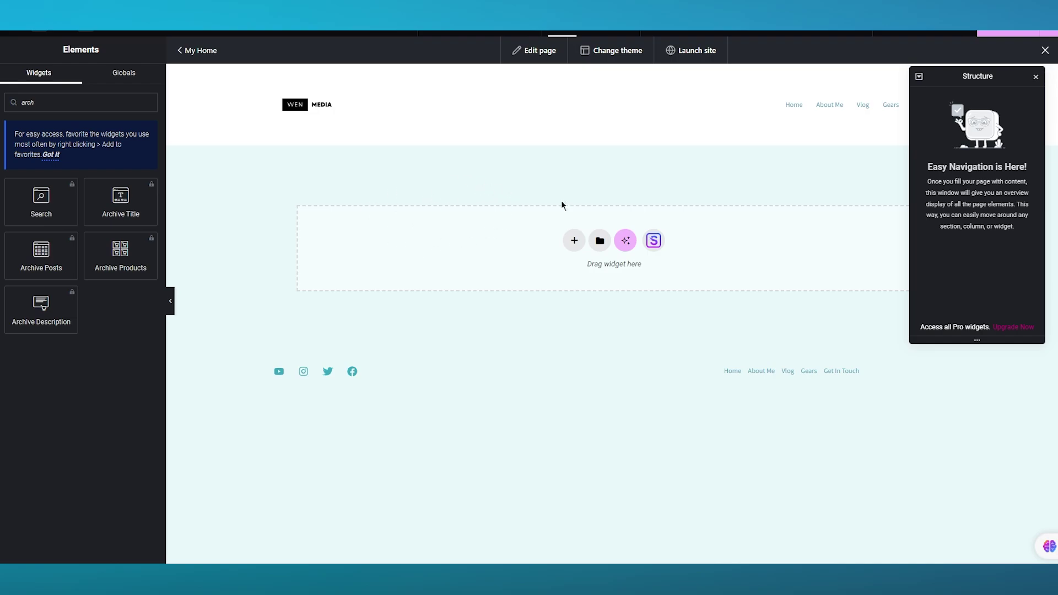
left_click(1037, 78)
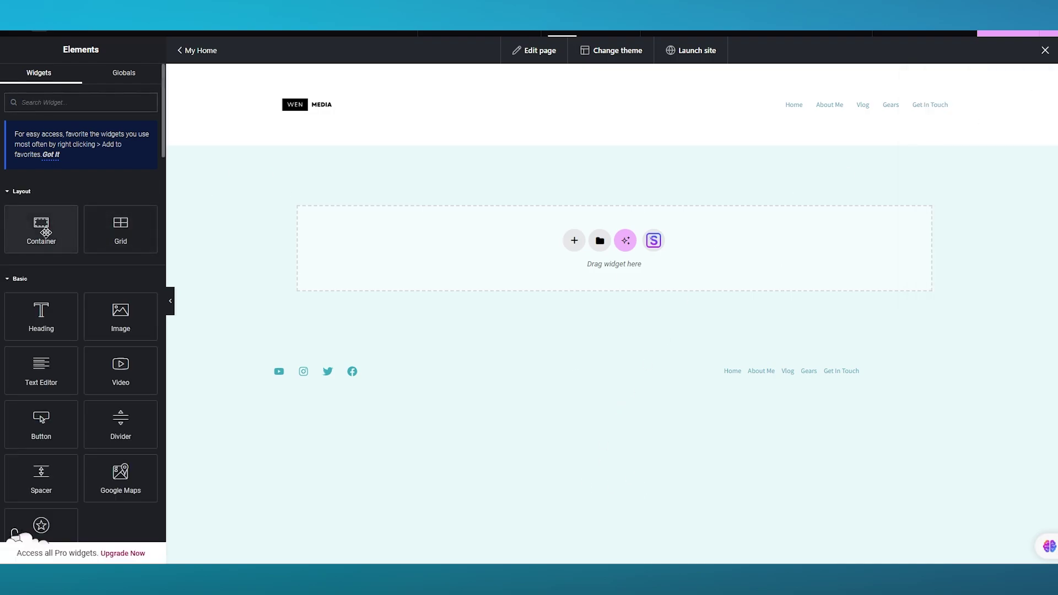
Step: Add a Container to the page and look over its layout, style and advanced settings
left_click_drag(40, 226, 273, 253)
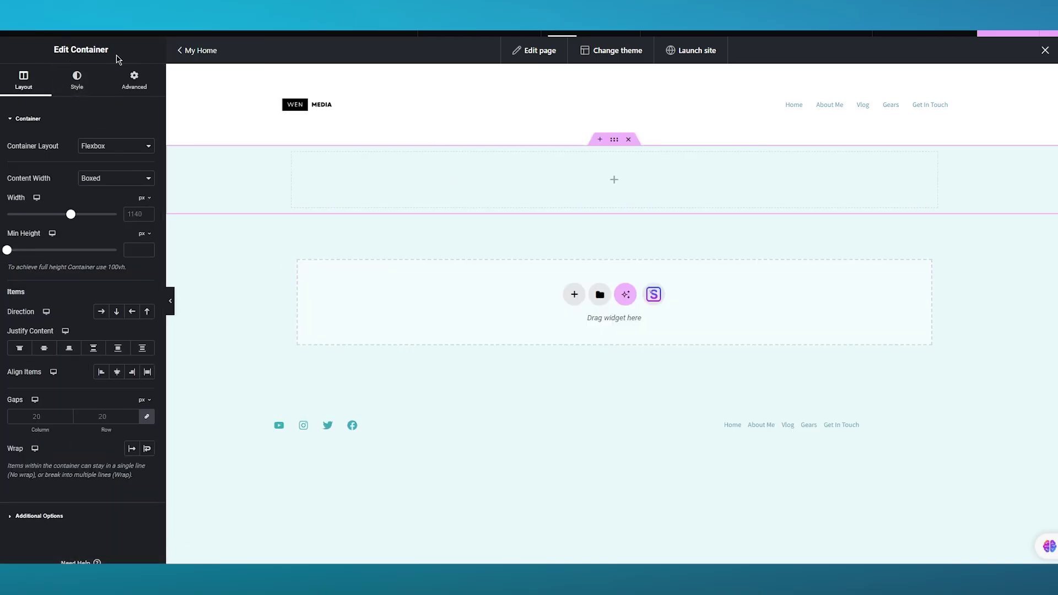
scroll(110, 108, "down", 1)
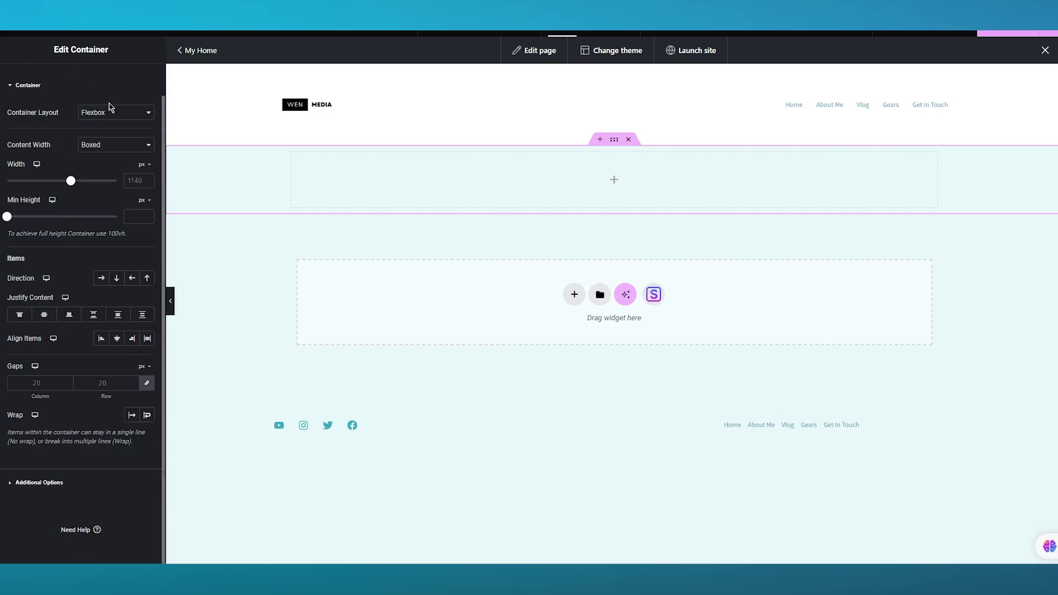
scroll(83, 389, "up", 1)
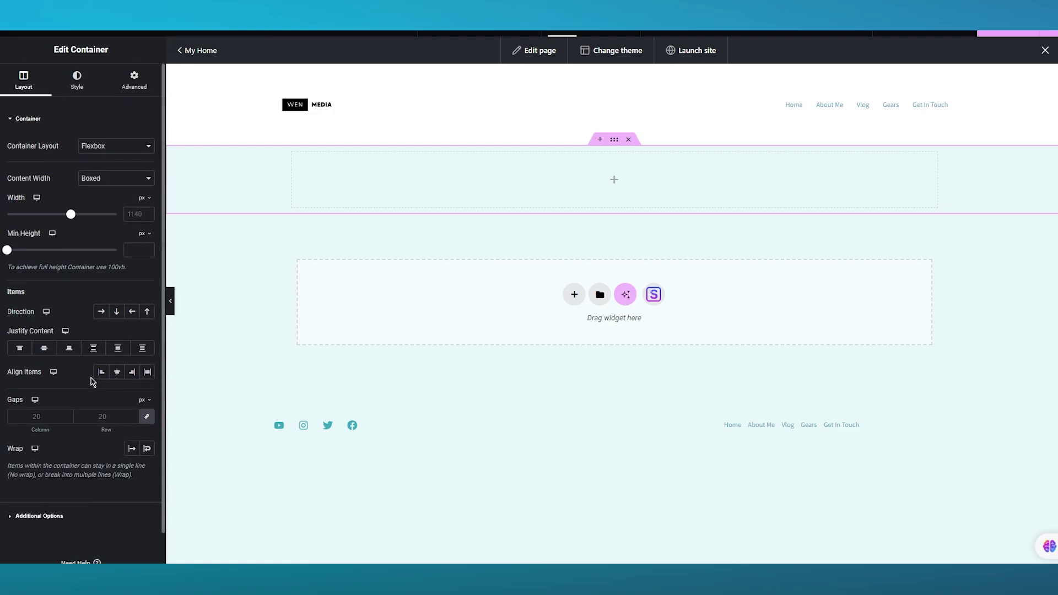
left_click(170, 300)
left_click(3, 301)
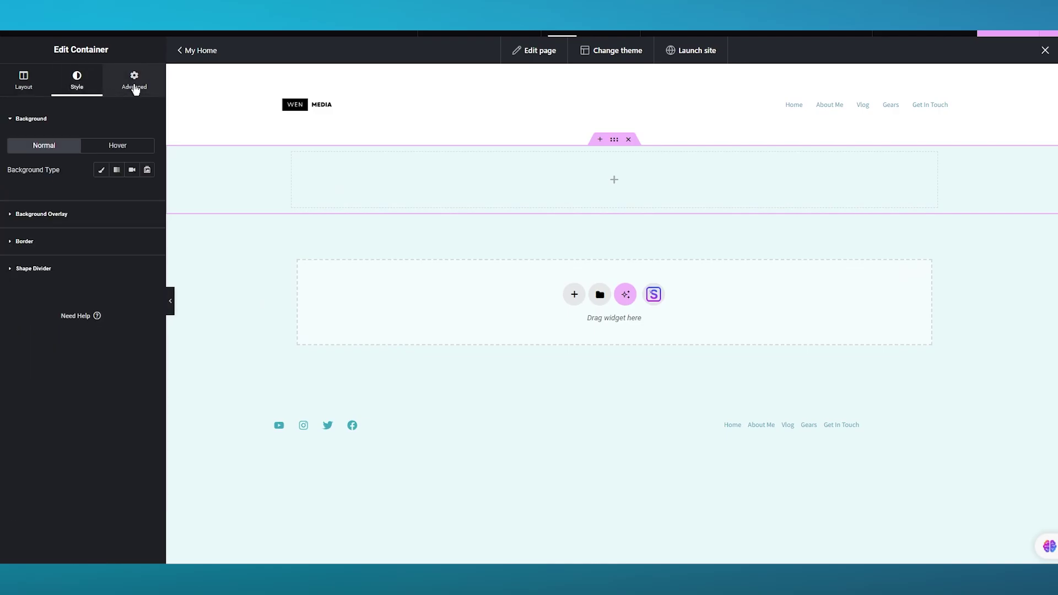
left_click(135, 90)
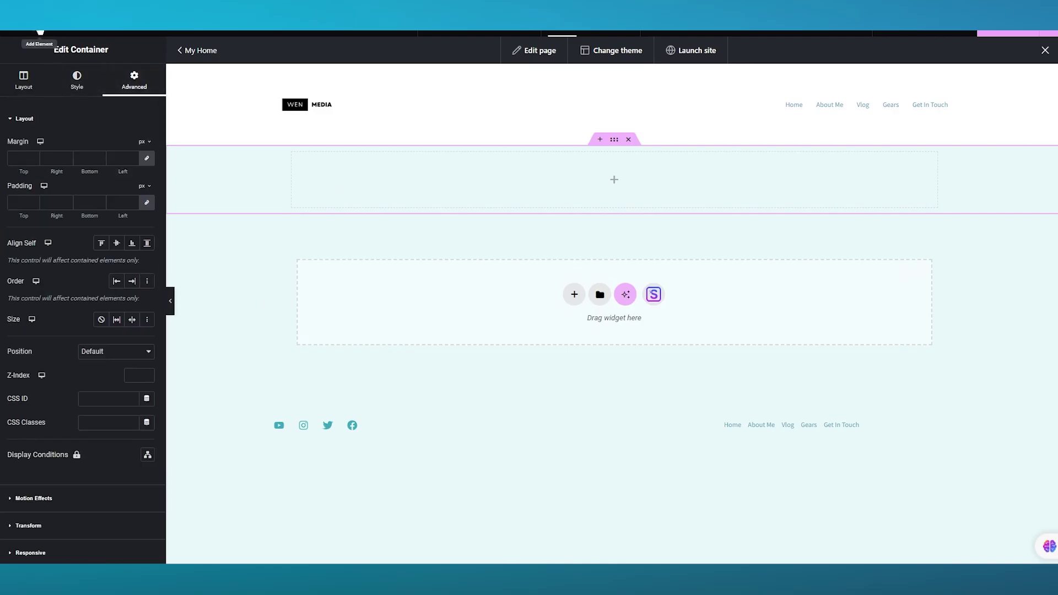
Step: Add a Heading widget inside the container and set its text to "Archives"
left_click(40, 31)
left_click_drag(42, 317, 417, 193)
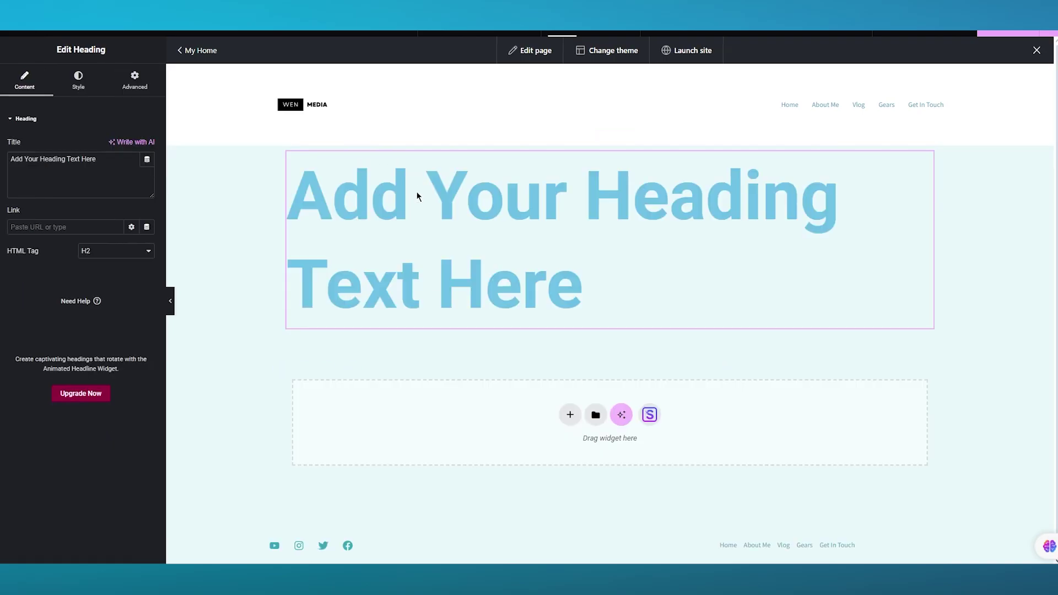
left_click(578, 286)
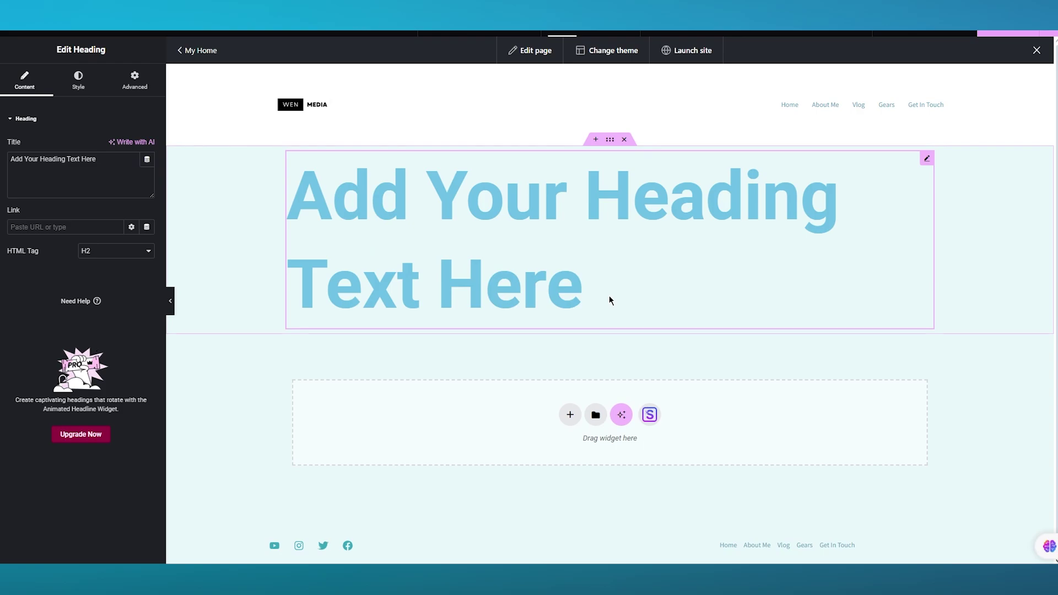
left_click(609, 299)
key("BackSpace")
key("BackSpace")
key("BackSpace")
key("BackSpace")
key("BackSpace")
key("BackSpace")
key("BackSpace")
key("BackSpace")
key("BackSpace")
key("BackSpace")
key("BackSpace")
key("BackSpace")
key("BackSpace")
key("BackSpace")
key("BackSpace")
key("BackSpace")
key("BackSpace")
key("BackSpace")
key("BackSpace")
key("BackSpace")
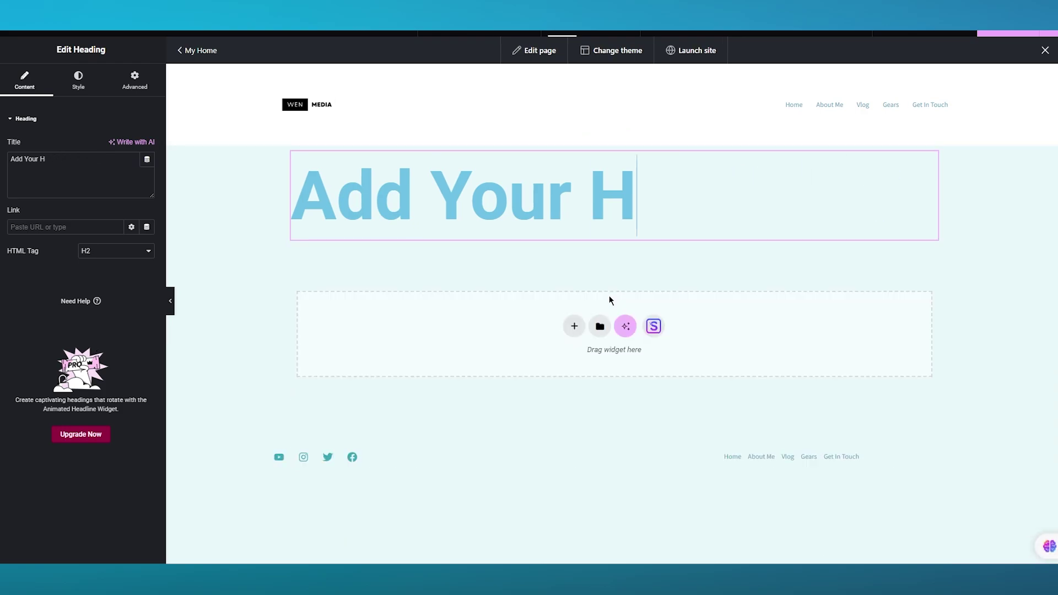
type("rchives")
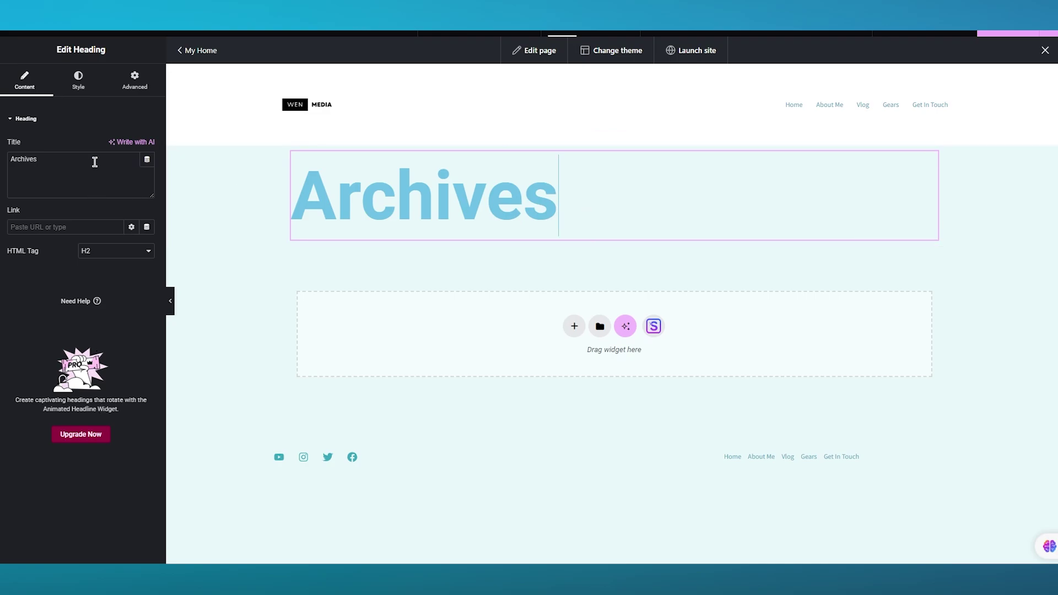
Step: Search the widgets for "archiv" and open the Elementor Pro upgrade page from the Archive Posts widget
left_click(37, 31)
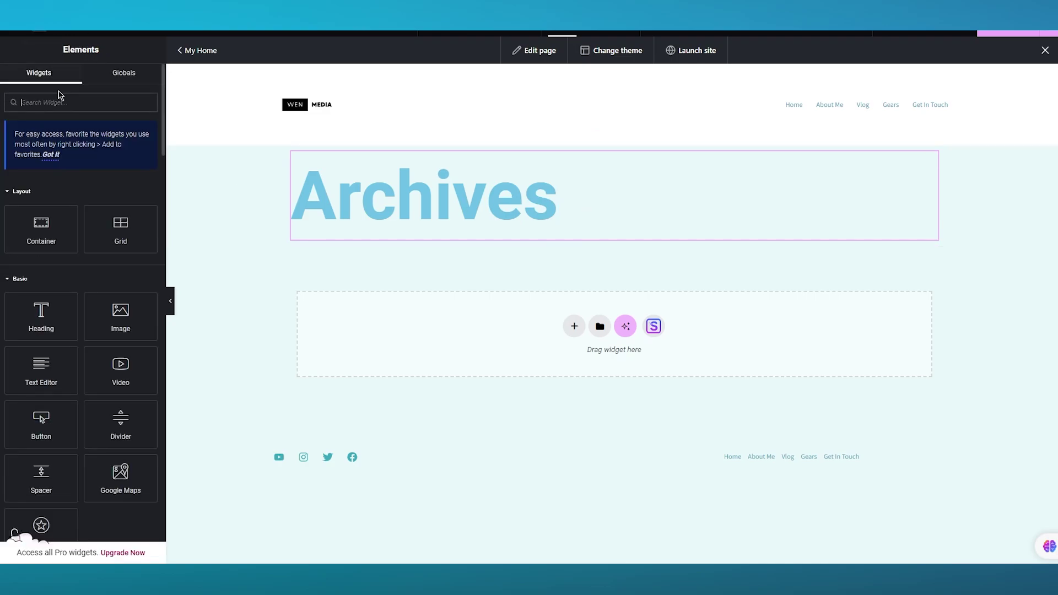
type("archiv")
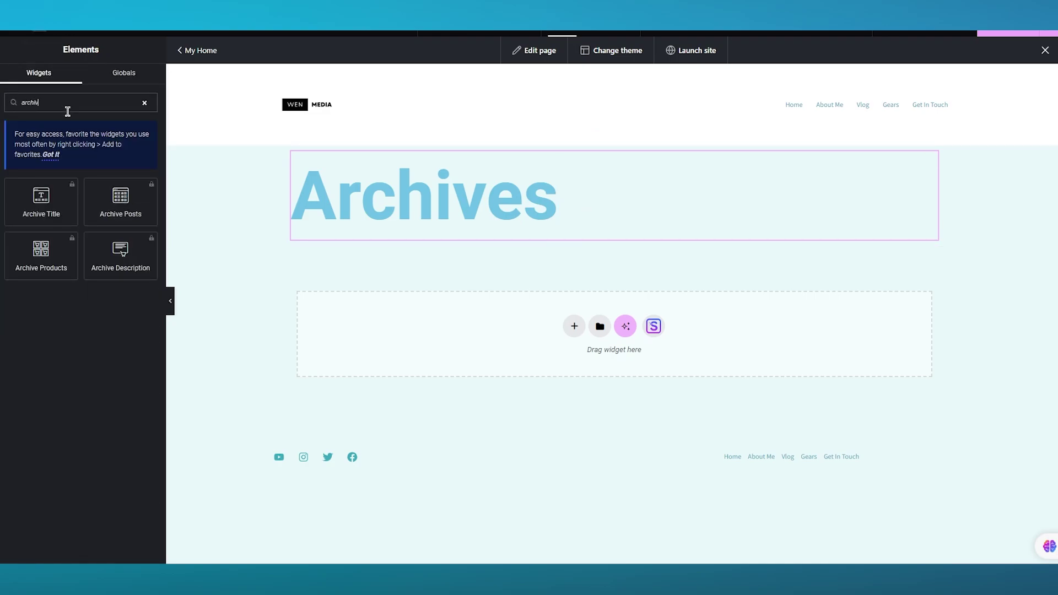
left_click(118, 207)
left_click(206, 270)
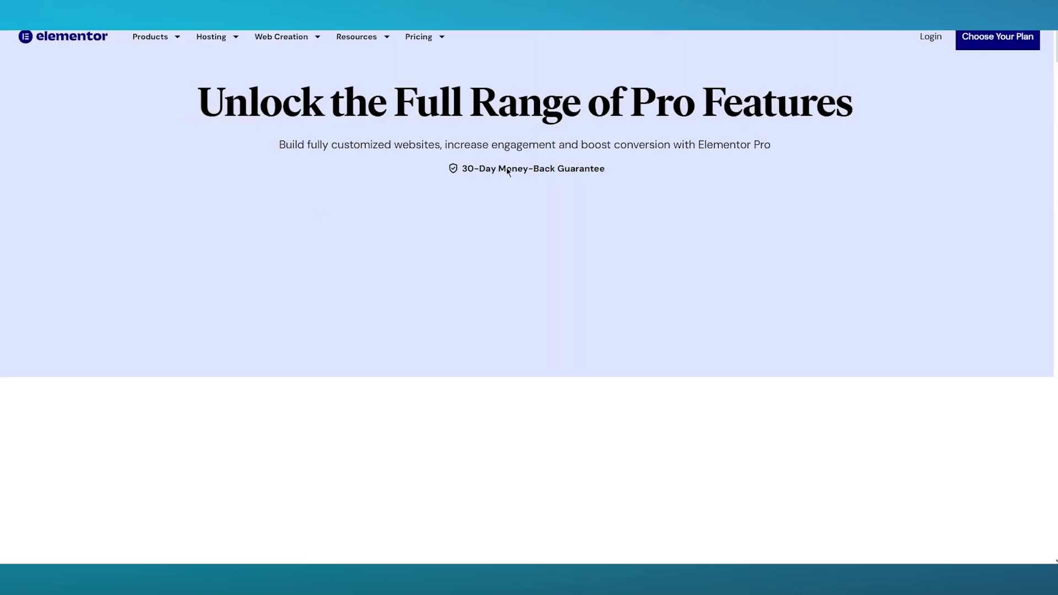
scroll(607, 157, "down", 2)
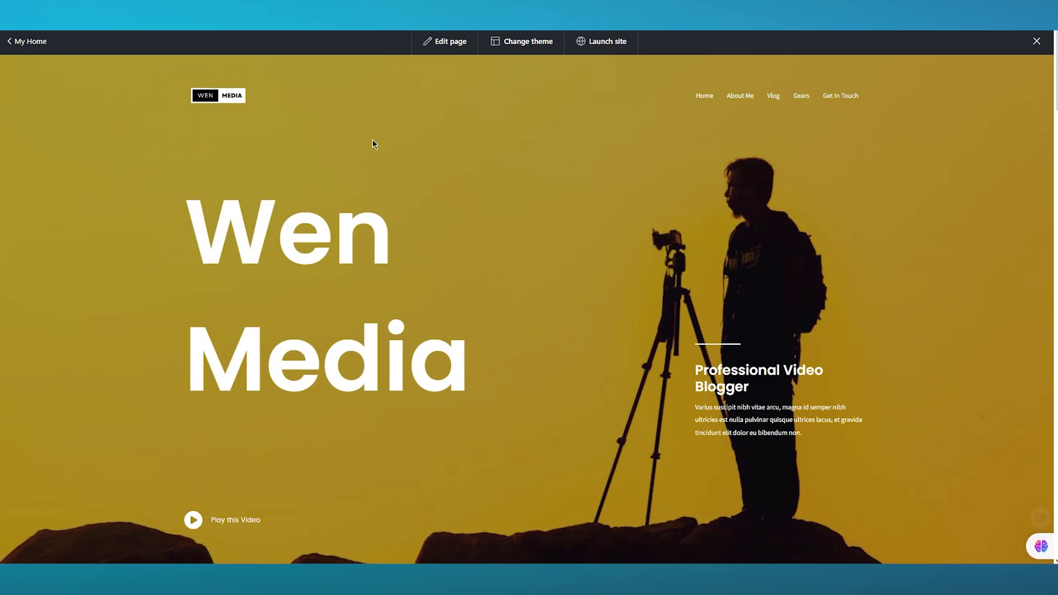
Step: Look through the sections of the Wen Media home page and return to the My Home dashboard
scroll(468, 247, "down", 10)
scroll(468, 246, "up", 3)
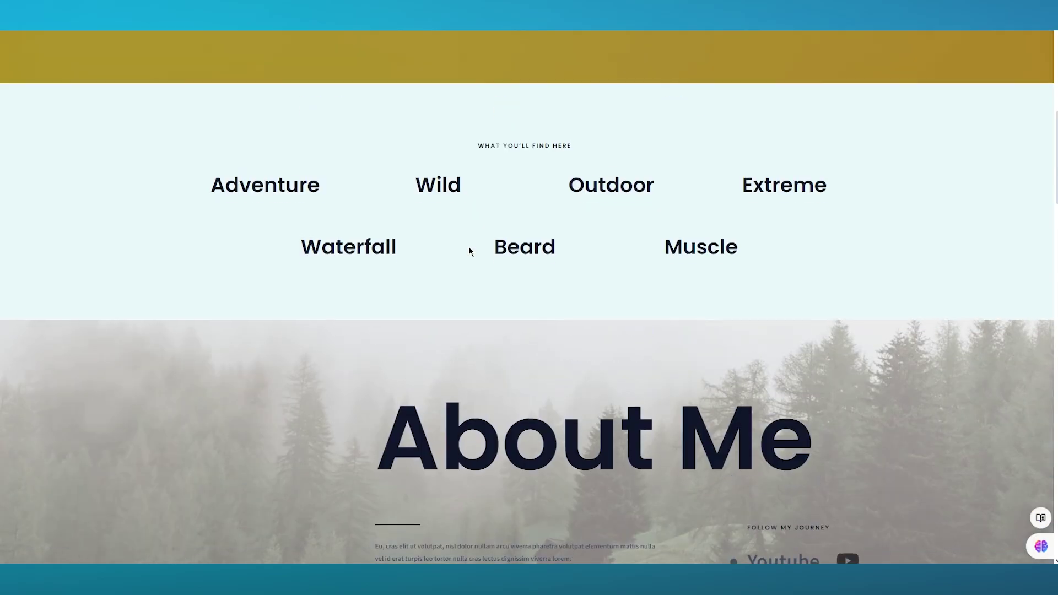
scroll(469, 247, "down", 10)
scroll(468, 246, "down", 8)
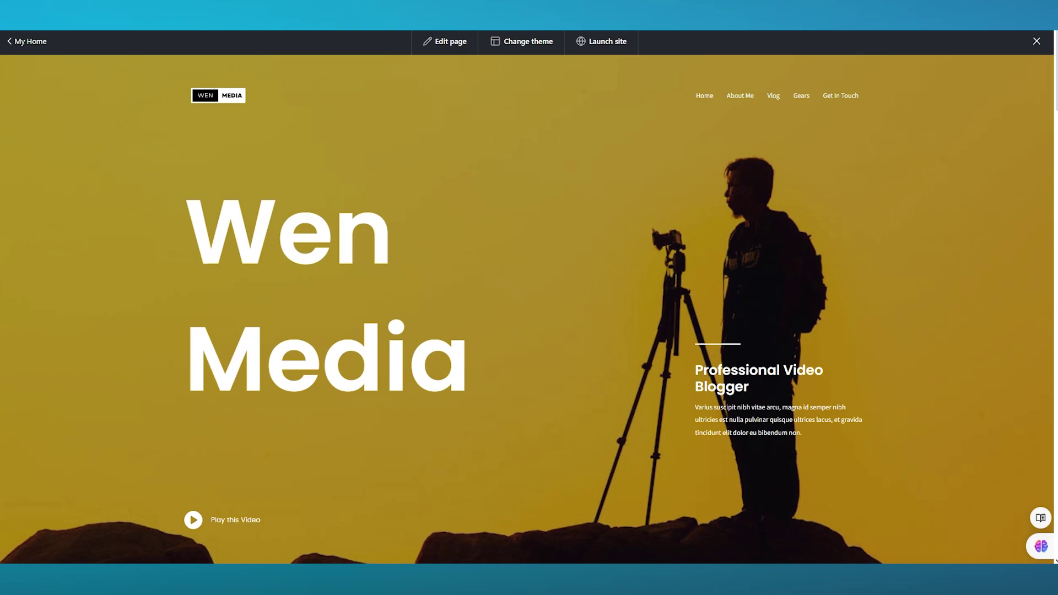
left_click(15, 43)
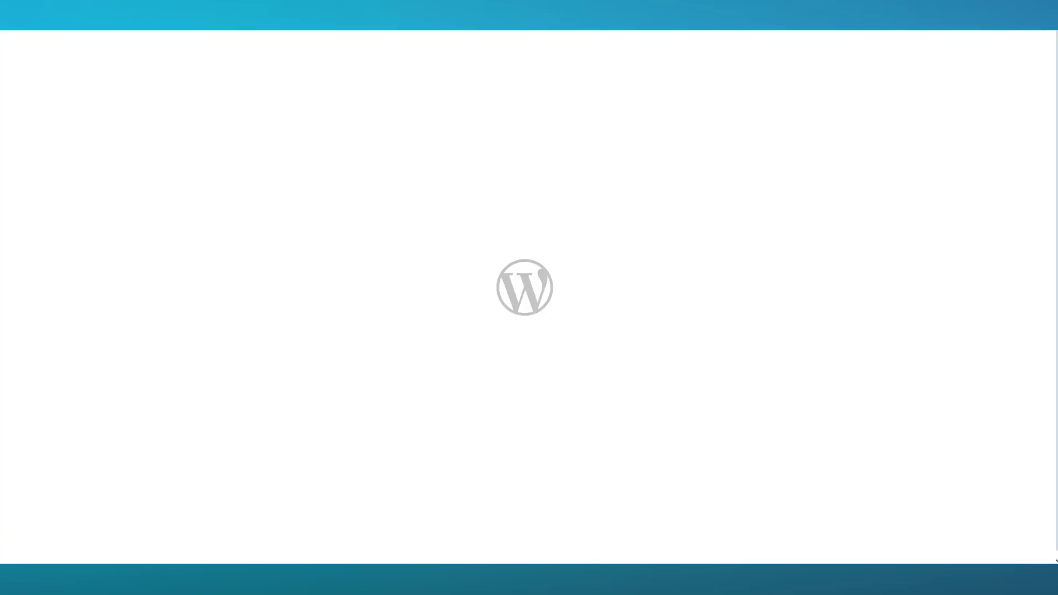